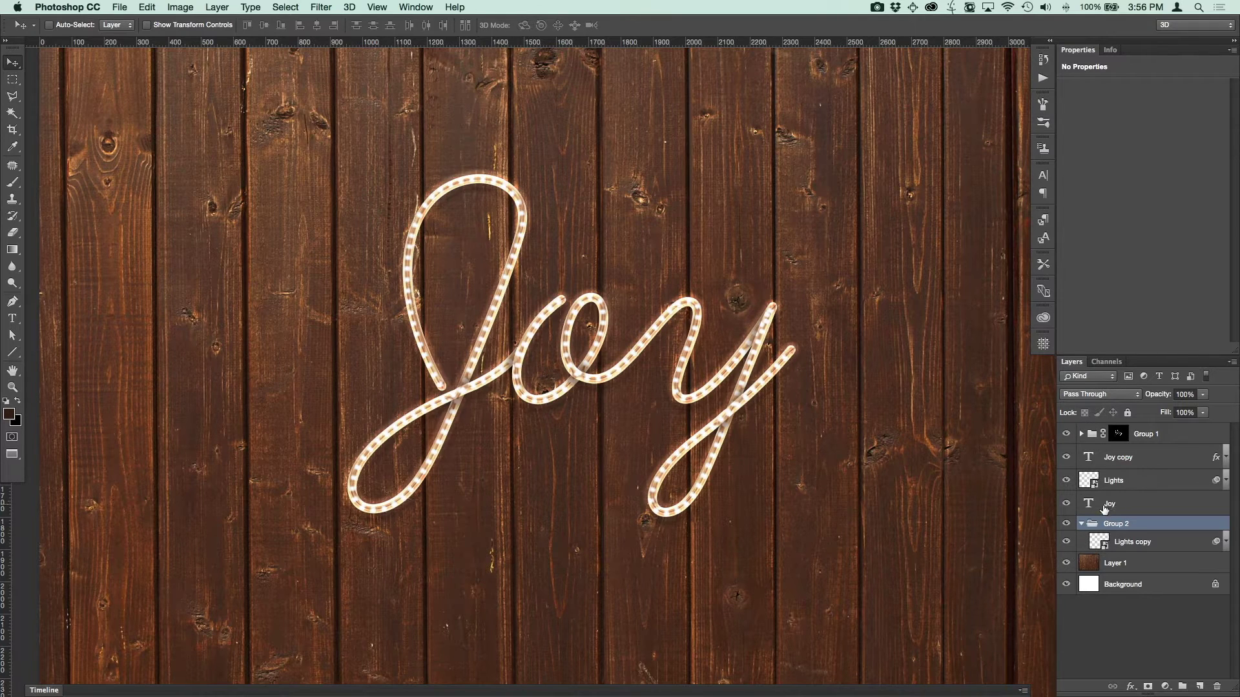
- Rename the Group 2 layer group as Light Reflections
double_click(1122, 525)
type("Light Reflect")
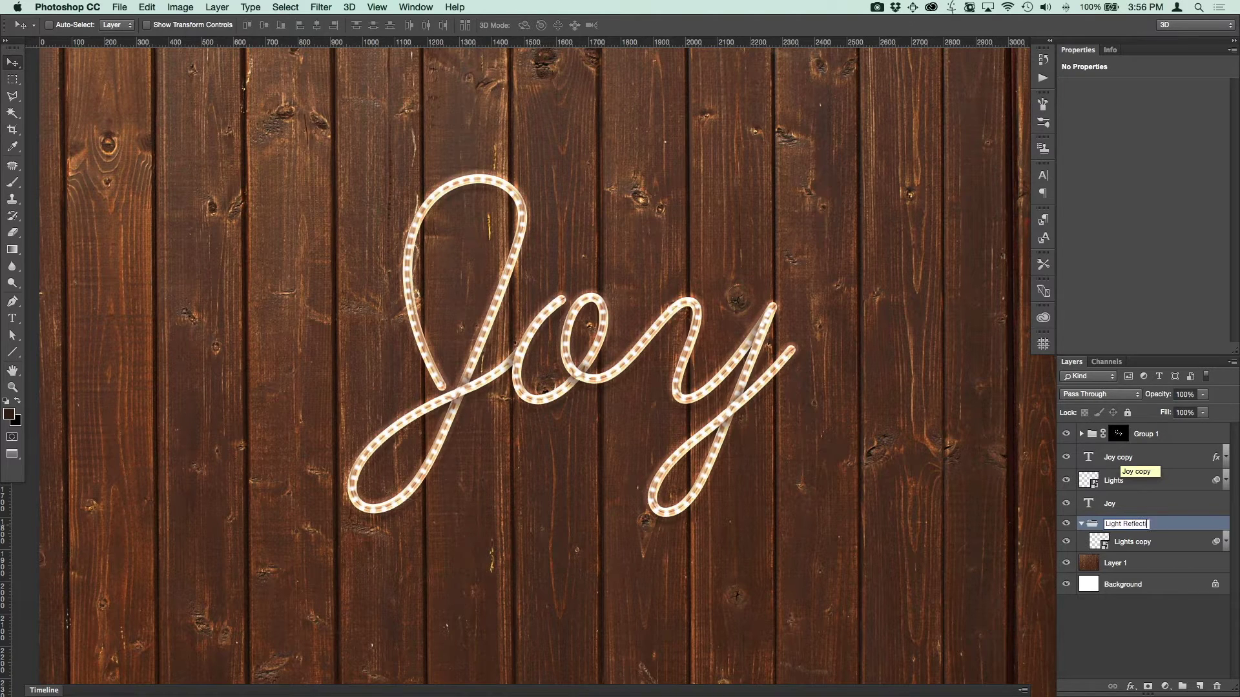
key("Return")
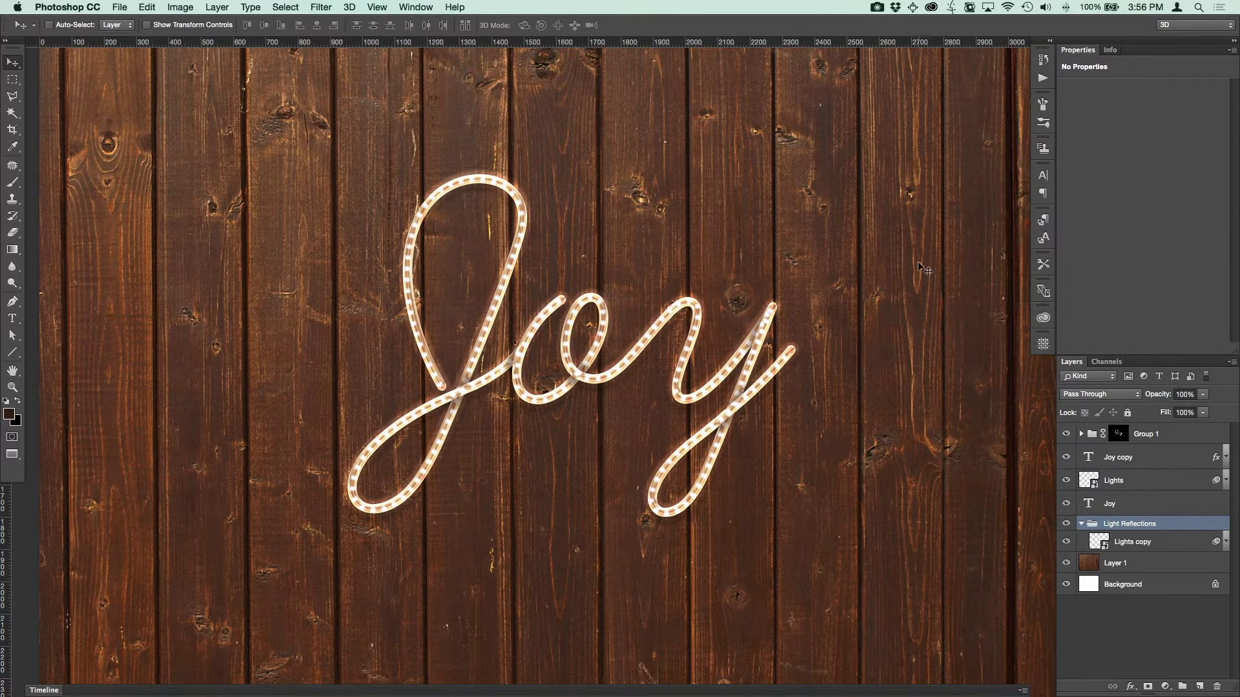
- Mask the Light Reflections group with the outline of the Joy text layer, then invert the mask
key("super+plus")
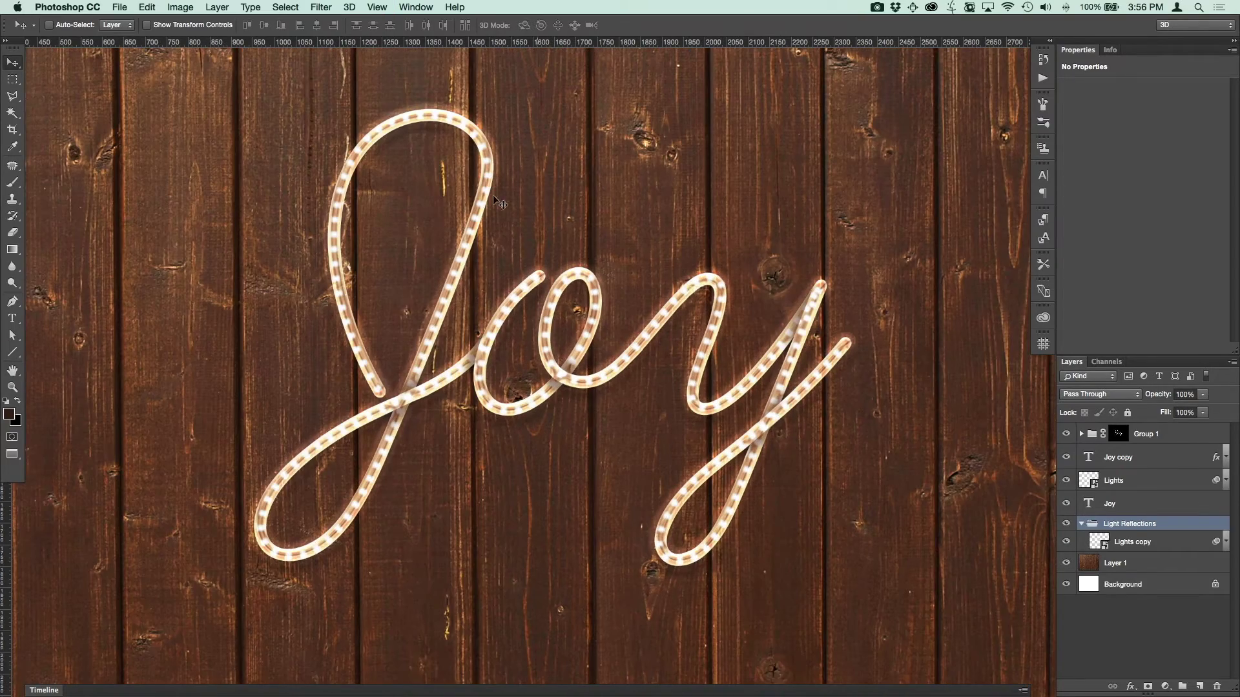
left_click_drag(448, 193, 537, 225)
key("super+plus")
left_click_drag(506, 133, 544, 203)
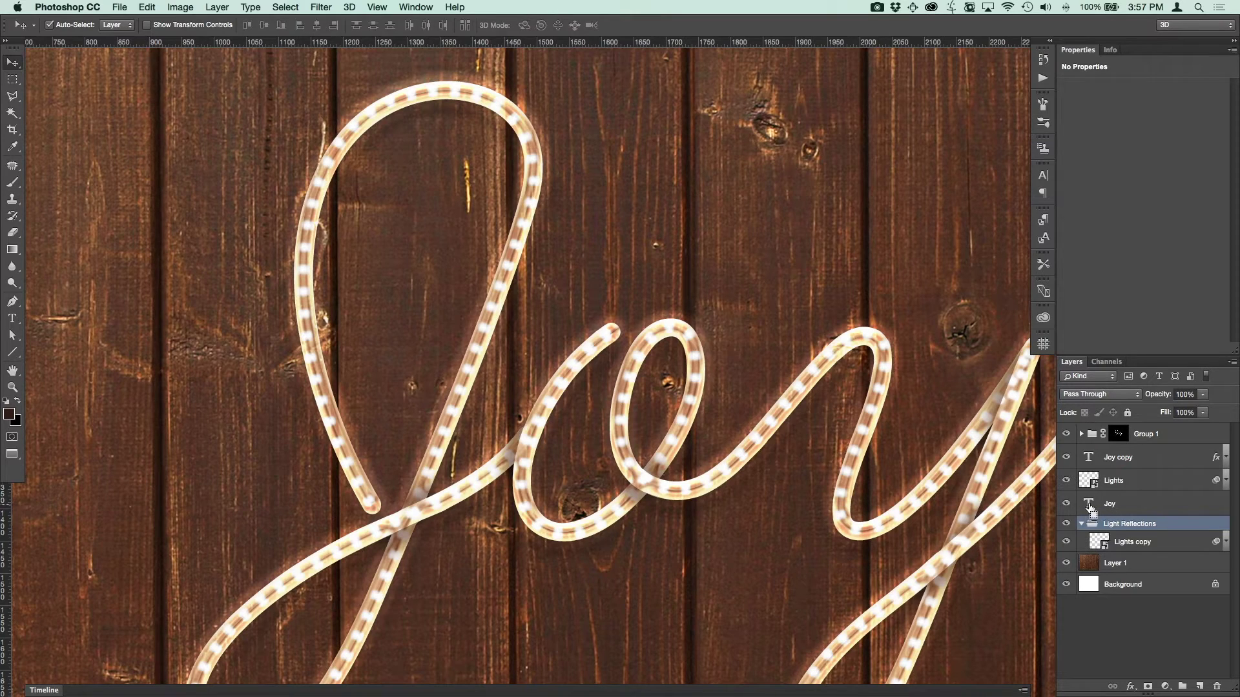
left_click(1089, 505, "ctrl")
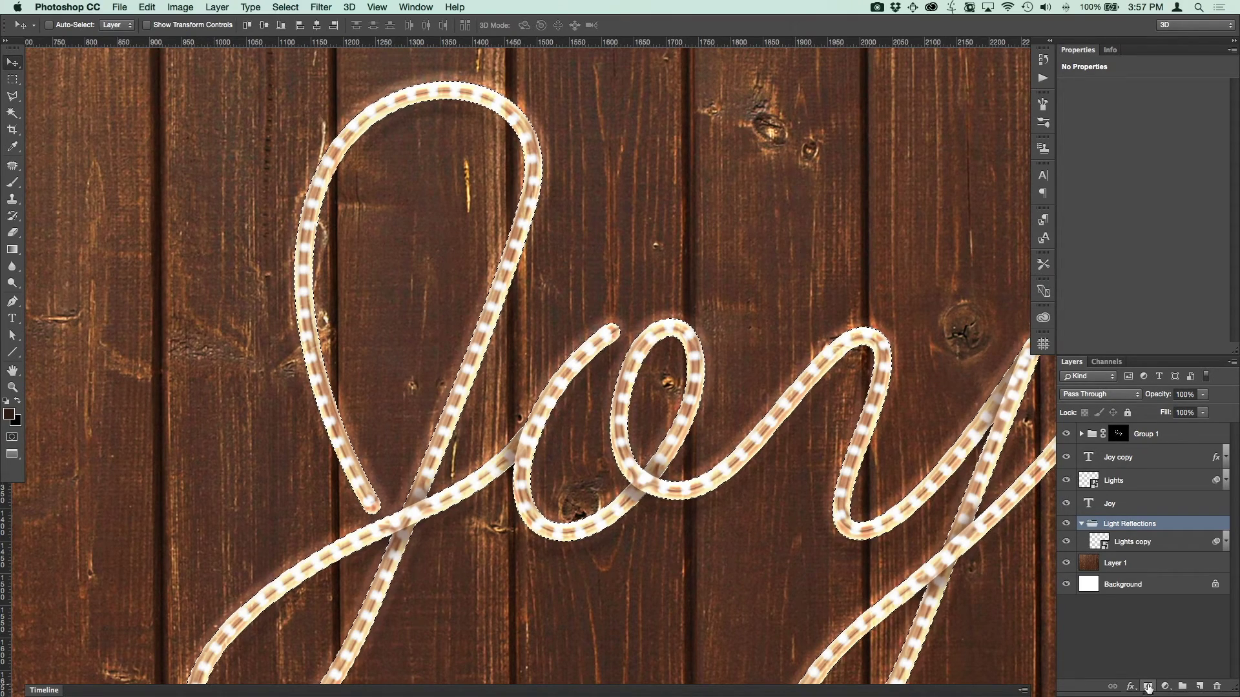
left_click(1147, 687)
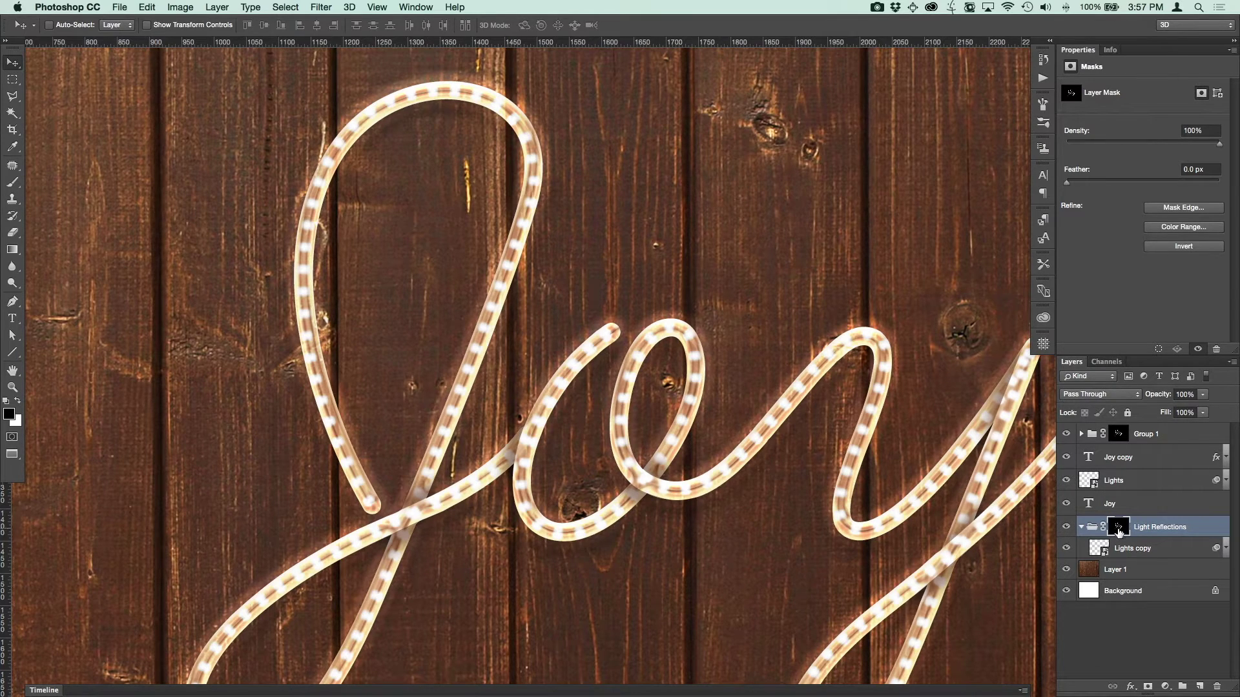
key("super+i")
- Nudge the Lights copy layer up by 15 px, to a Y position of 725 px
left_click(1133, 550)
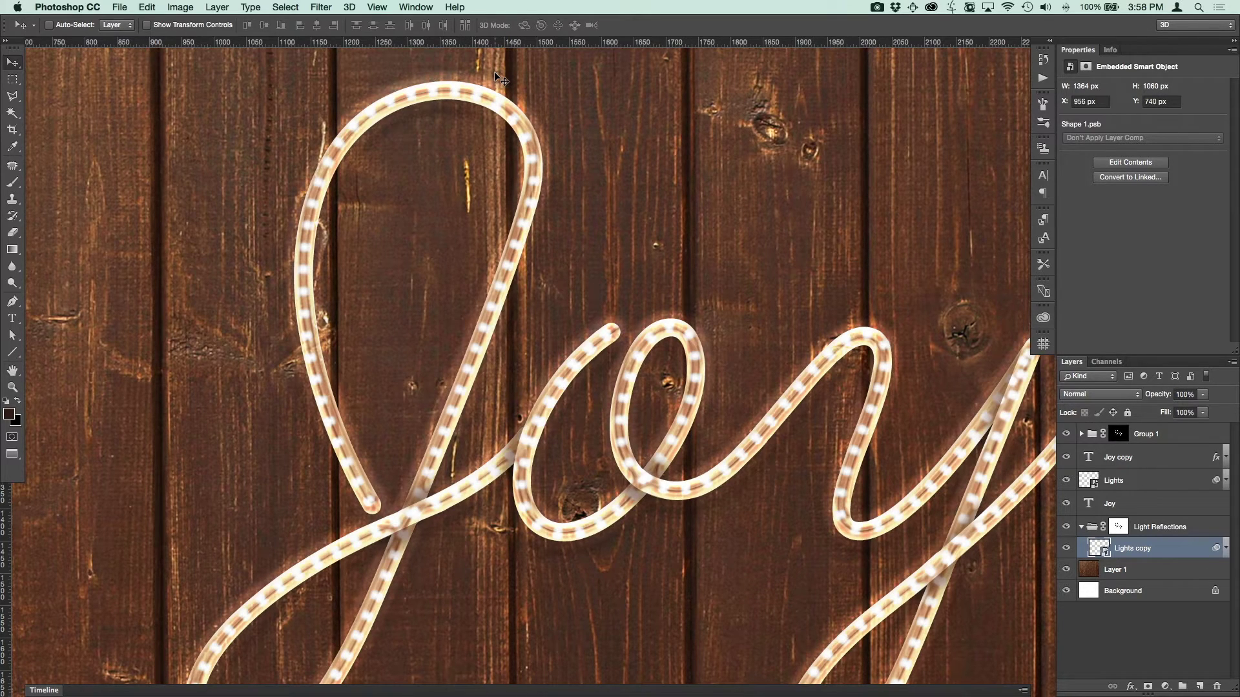
key("shift+Up")
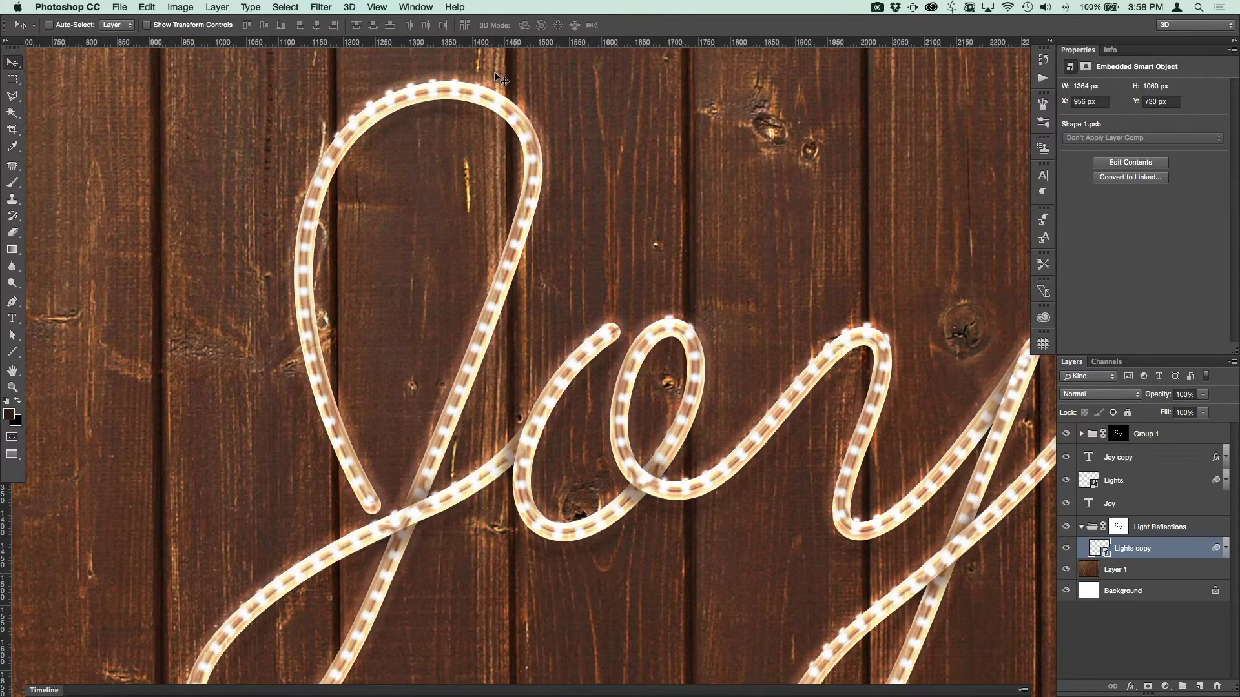
key("shift+Up")
key("Down")
key("Down")
key("Down")
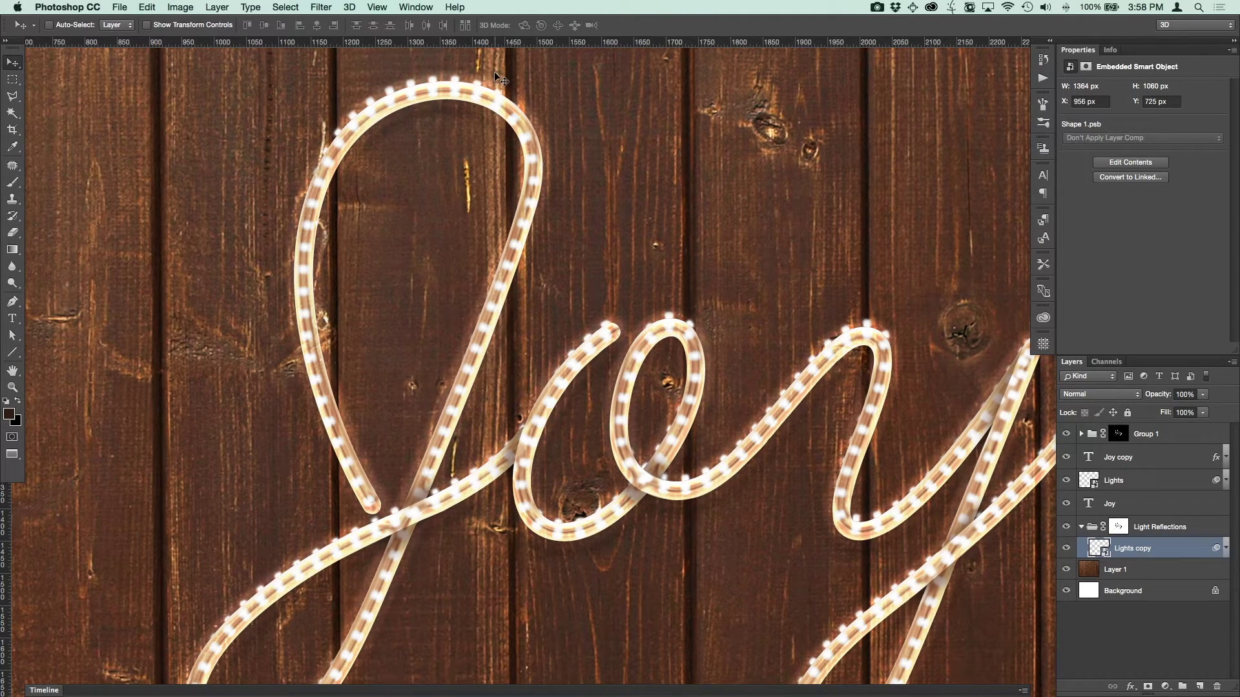
- Set the Gaussian Blur smart filter on the Lights copy layer to a radius of 5.0 pixels
left_click(1225, 549)
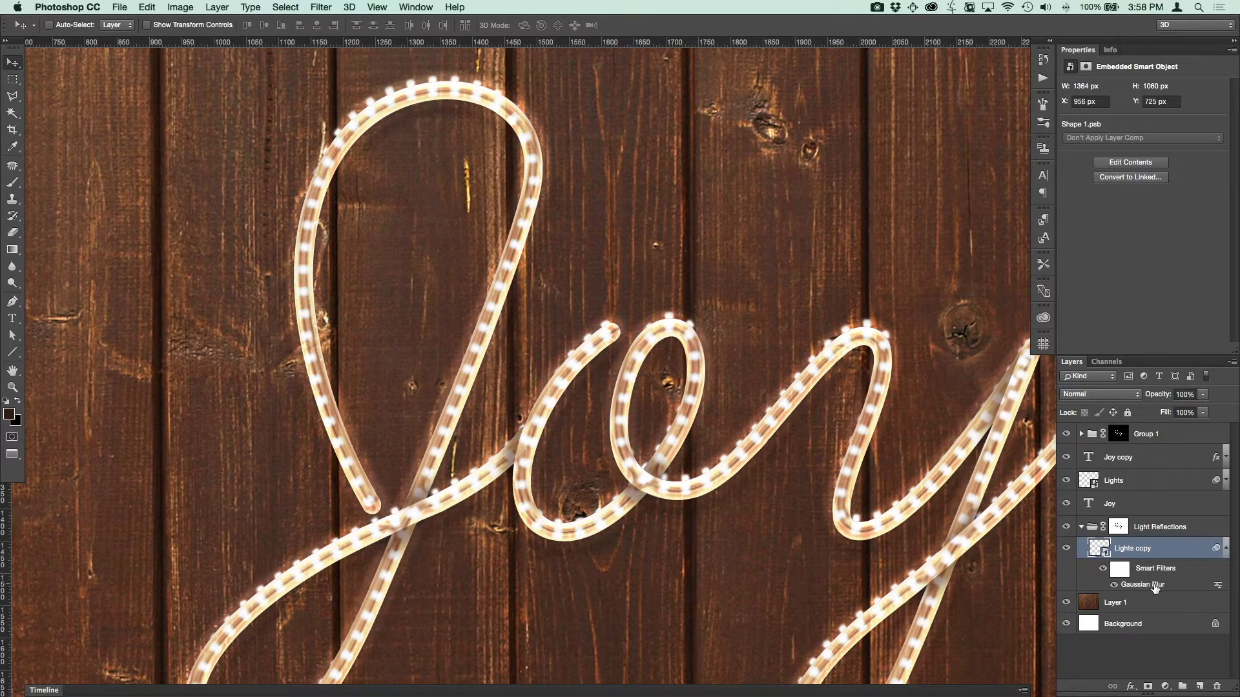
double_click(1159, 585)
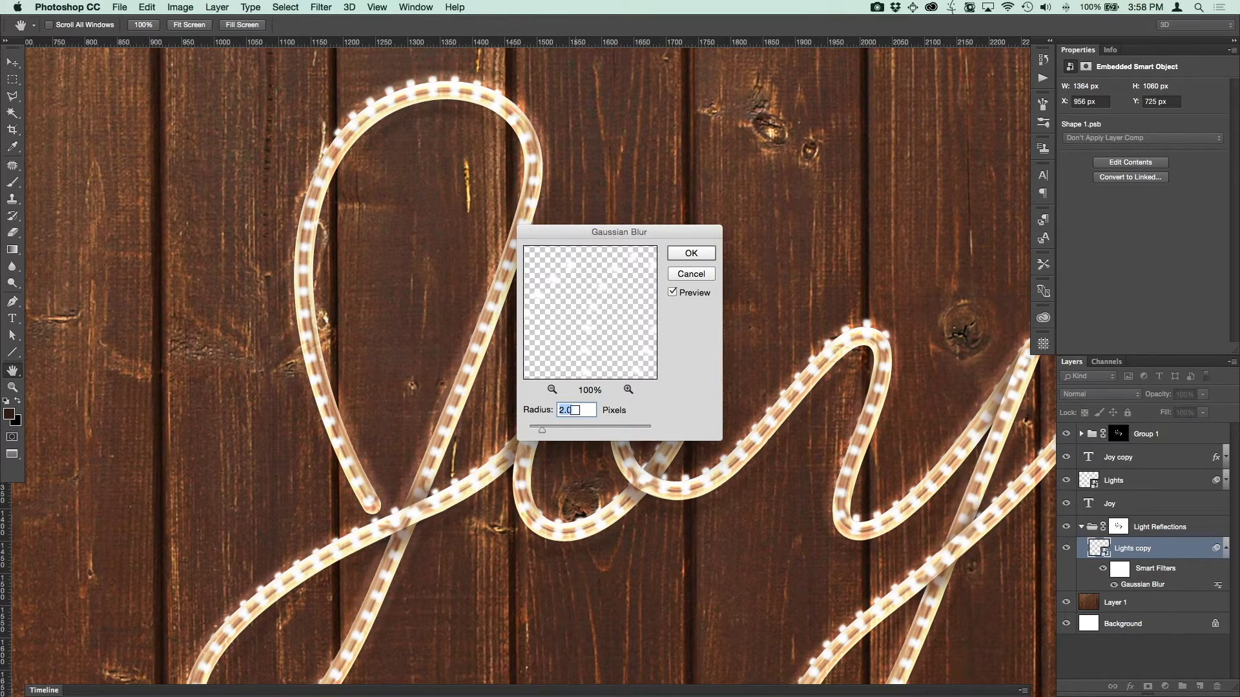
type("30")
key("BackSpace")
key("Up")
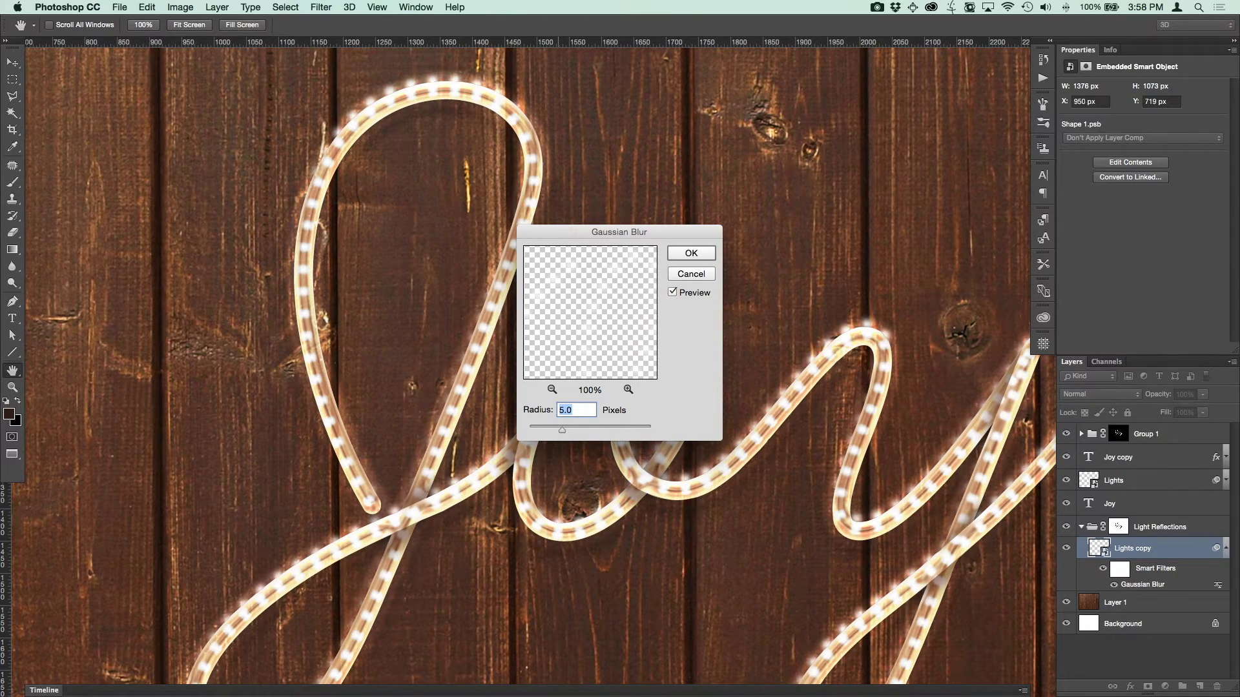
key("Return")
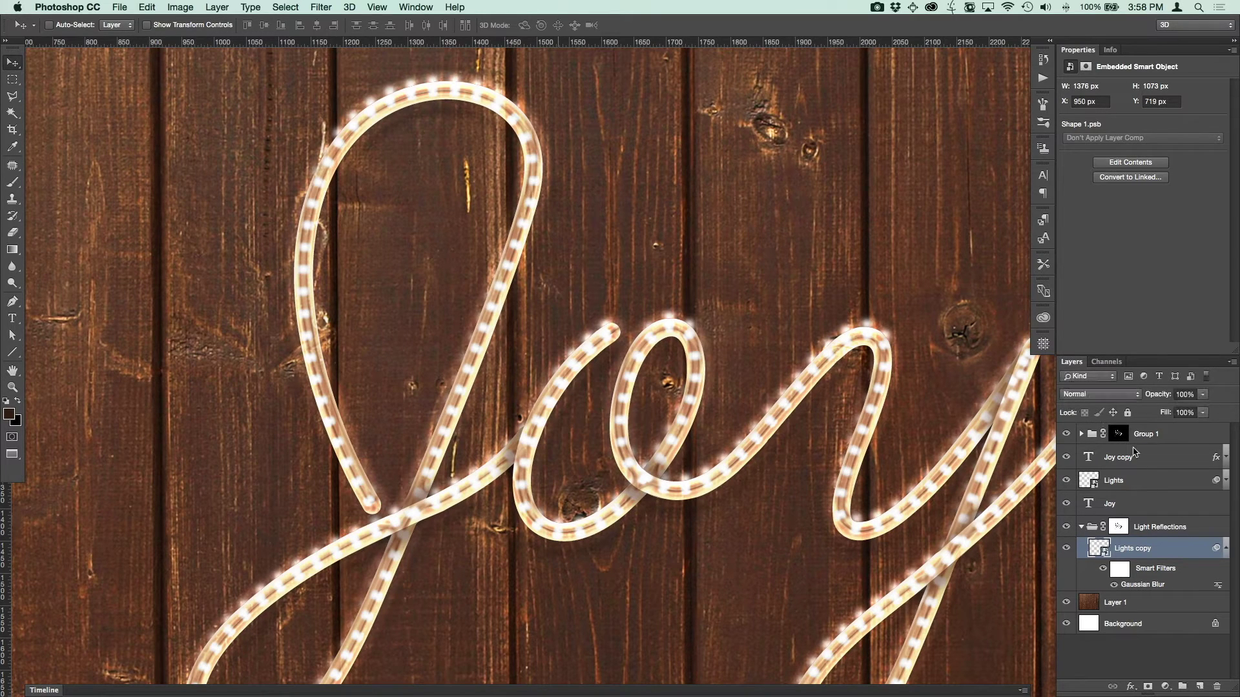
- Set the Light Reflections group's blend mode to Overlay and select Layer 1
left_click(1155, 529)
left_click(1122, 400)
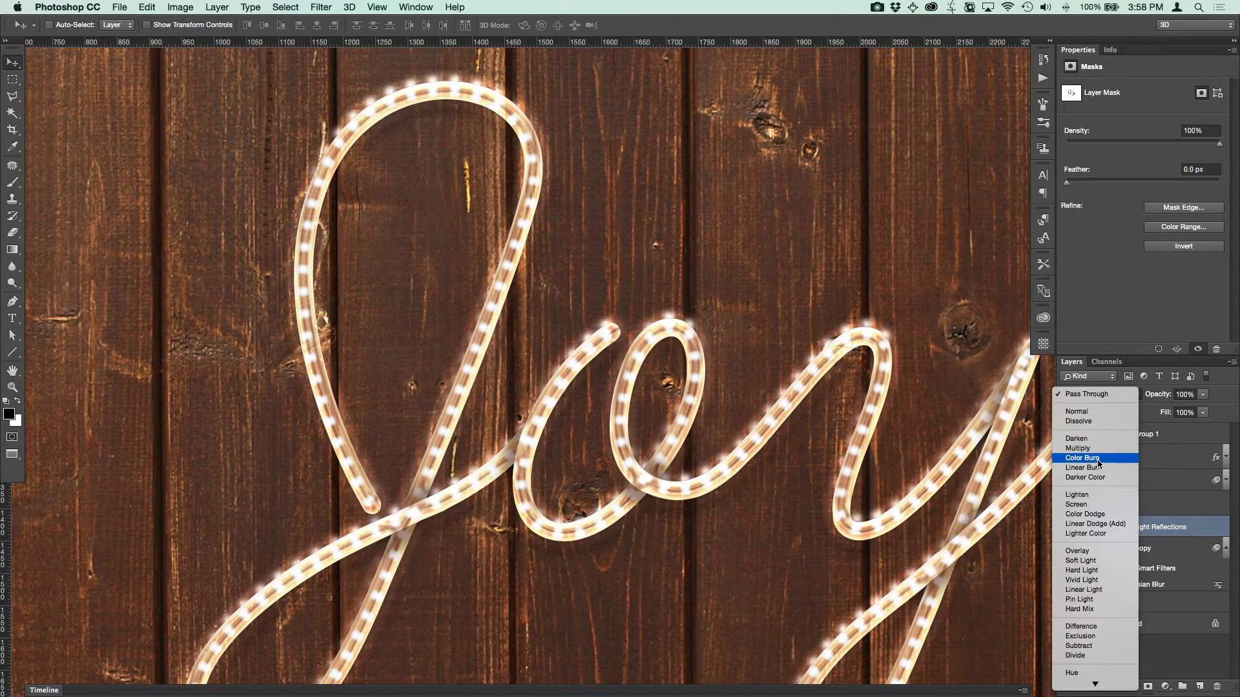
left_click(1090, 552)
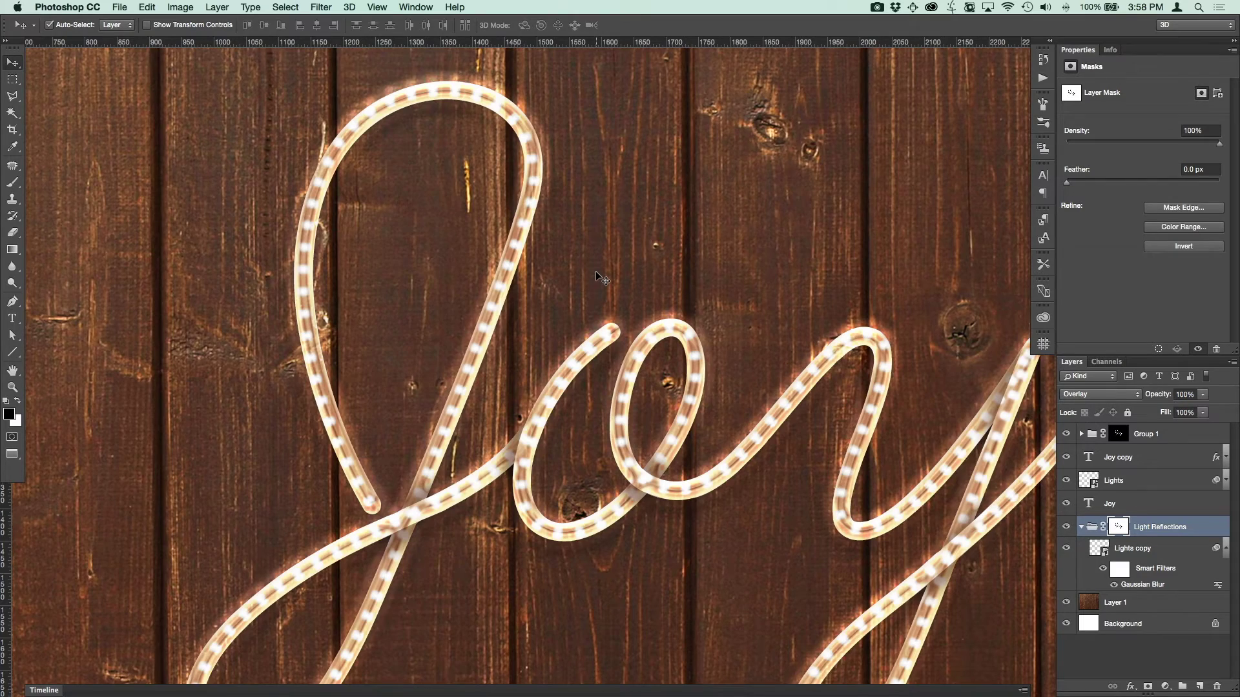
key("super+minus")
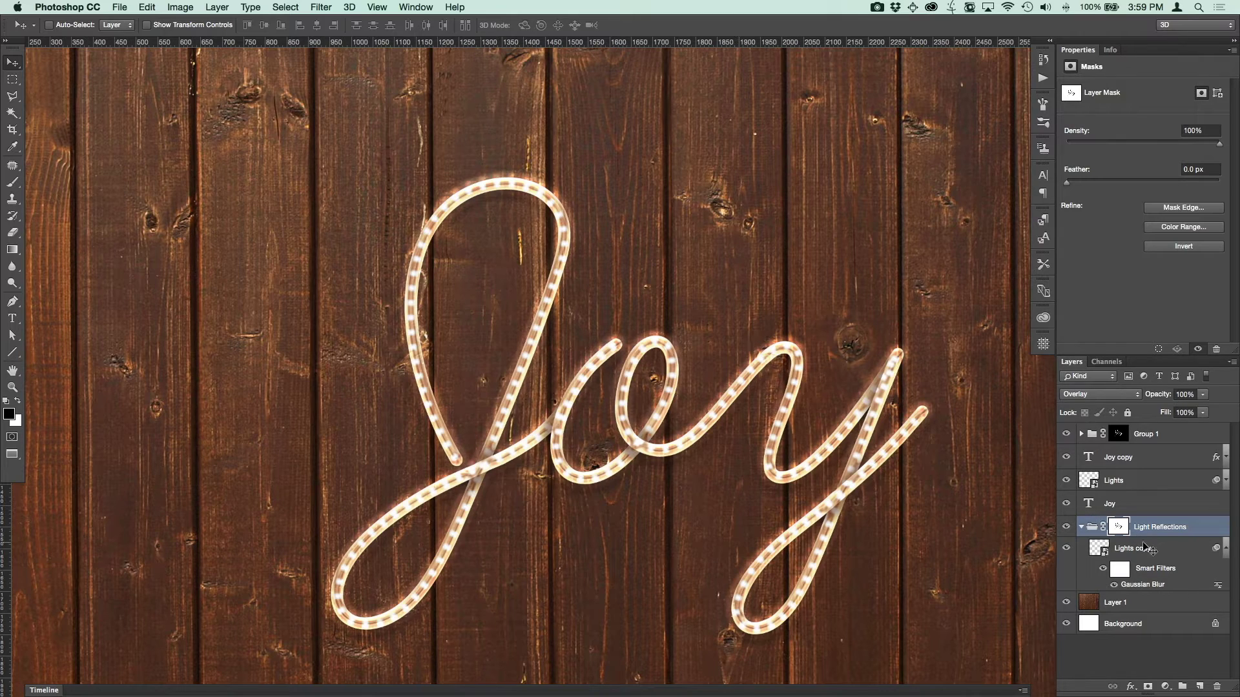
left_click(1125, 604)
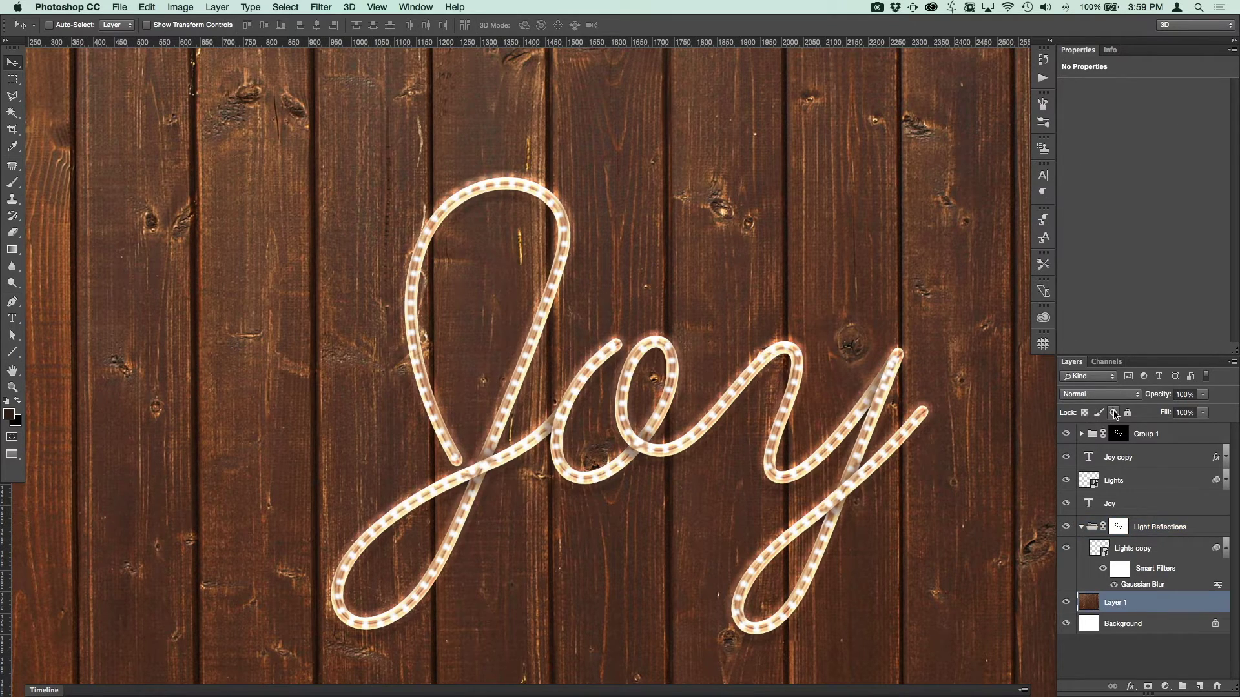
key("super+minus")
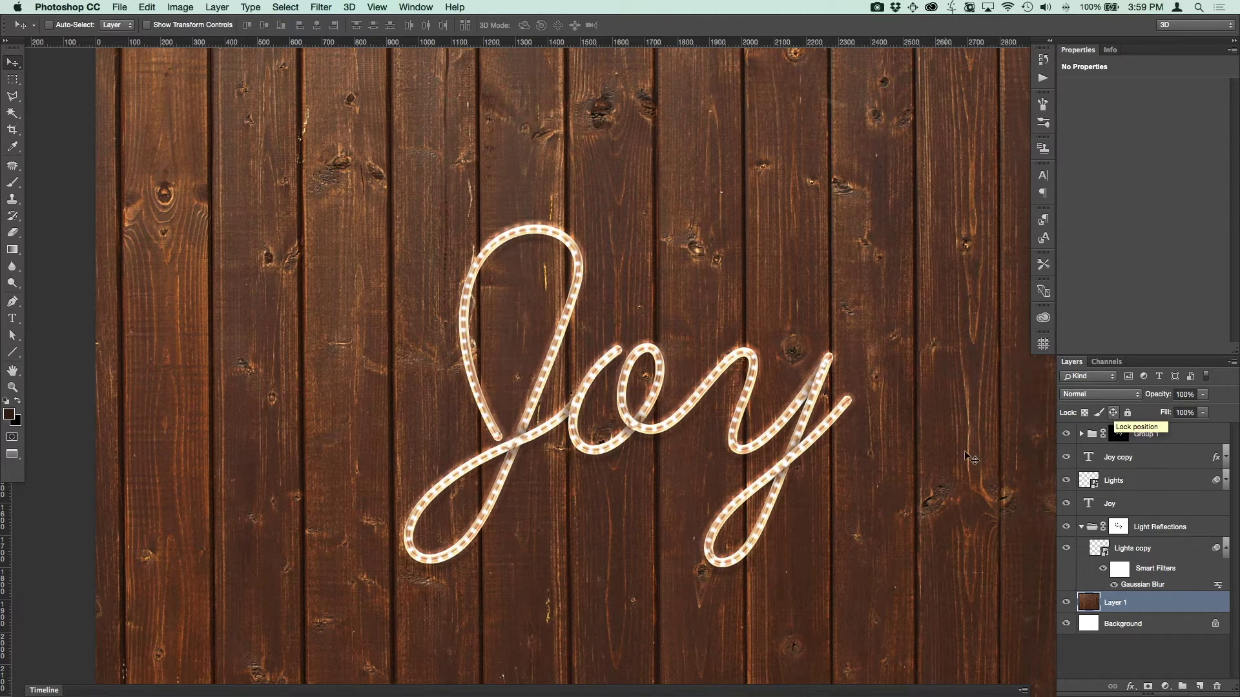
- Collapse the Light Reflections group and add a new layer named Snow above Group 1
left_click(1081, 528)
left_click(1165, 434)
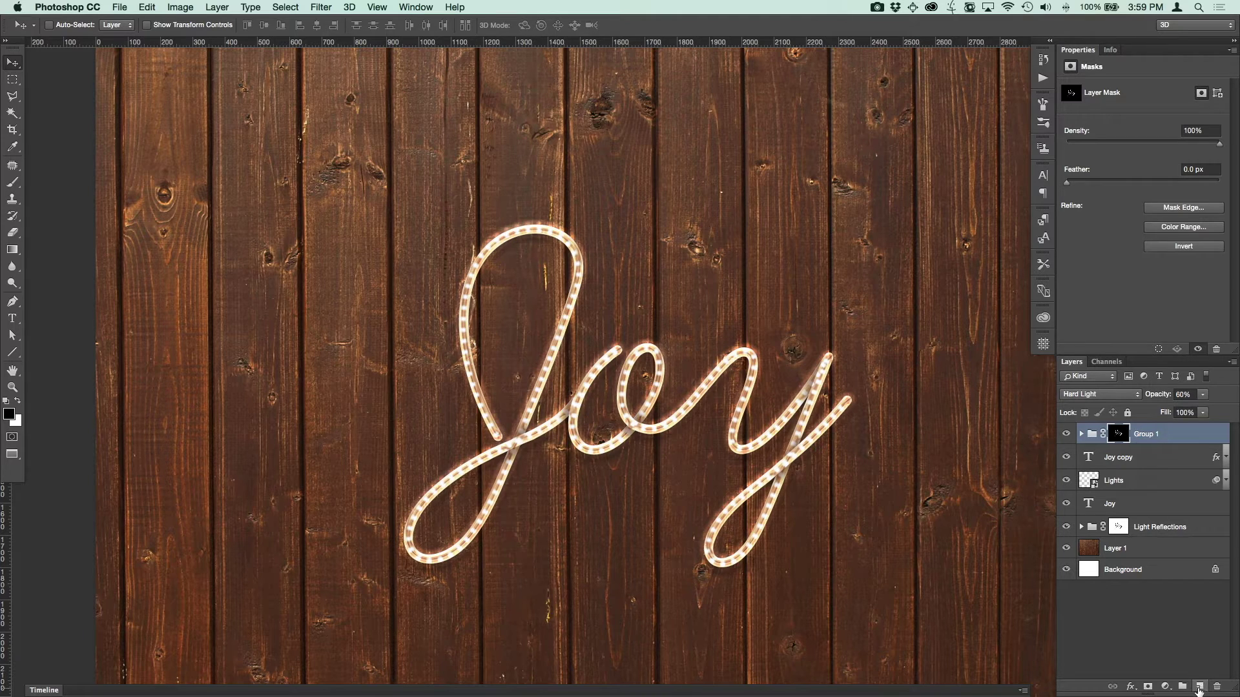
left_click(1199, 688)
double_click(1118, 435)
type("Sno")
key("Return")
- Set up the Brush tool with a 25 px size and a slightly increased hardness
key("super+equal")
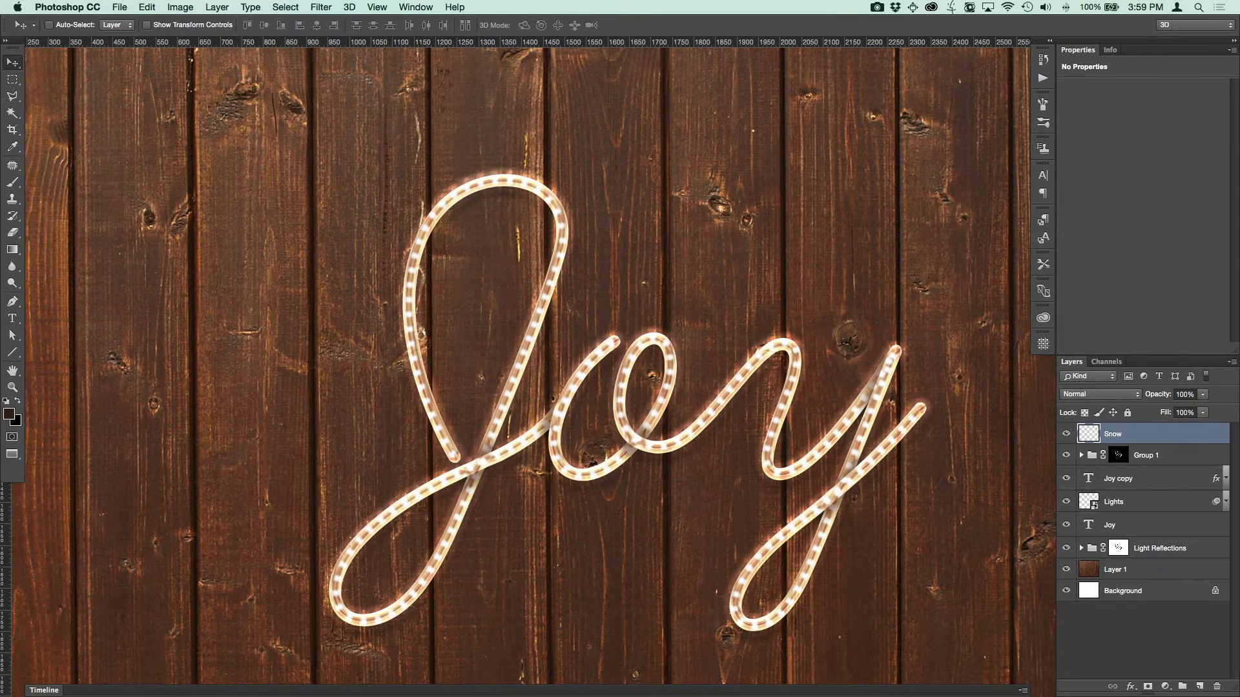
key("b")
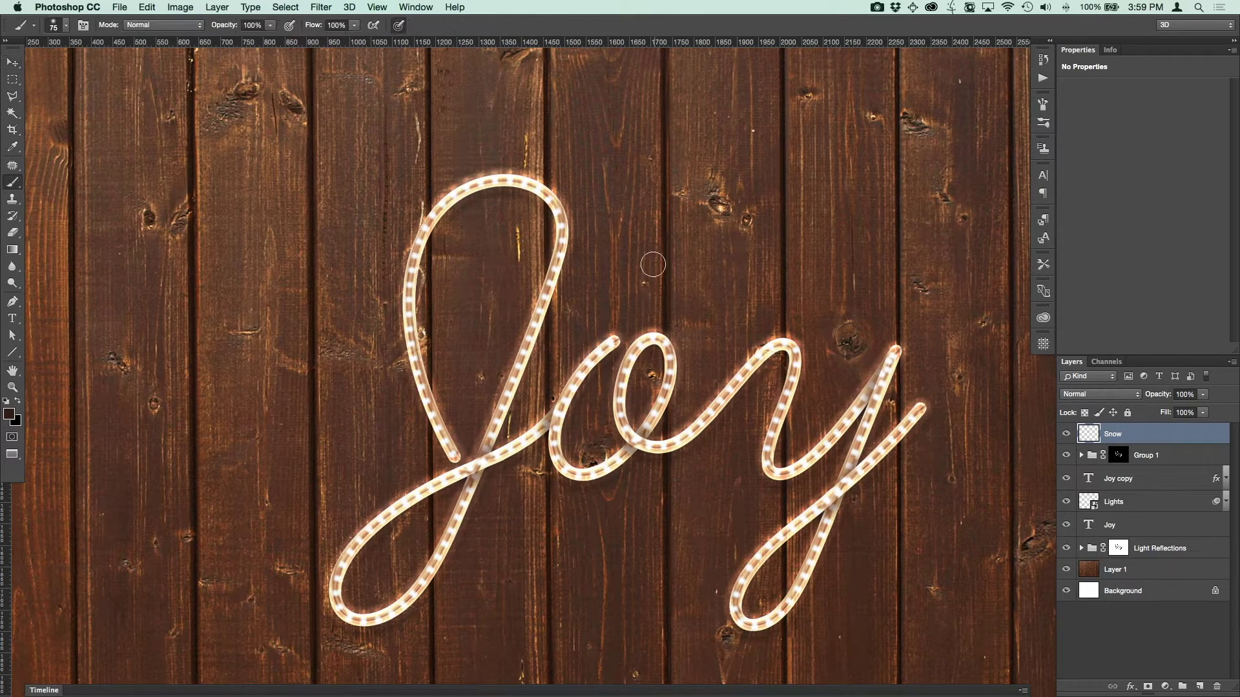
right_click(729, 218)
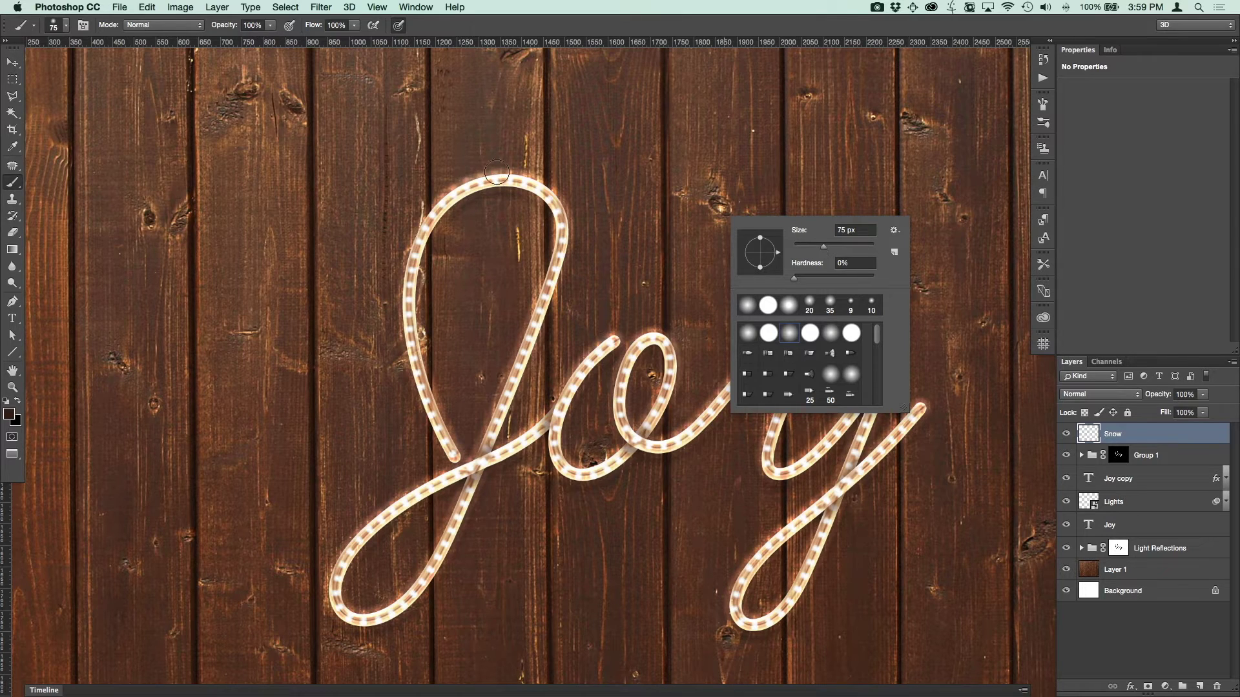
left_click_drag(824, 247, 804, 247)
left_click_drag(794, 283, 807, 278)
key("Return")
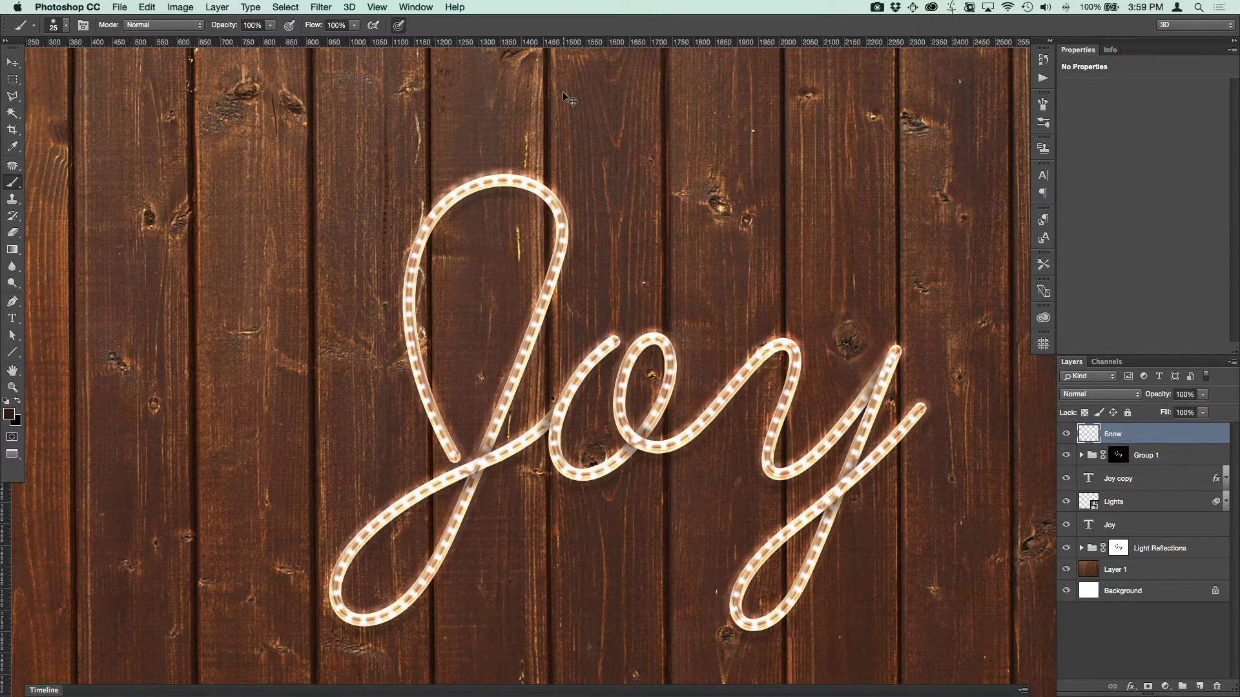
- Switch the foreground colour to white and paint snow inside the lower bend of the y's first stroke
key("super+plus")
key("super+plus")
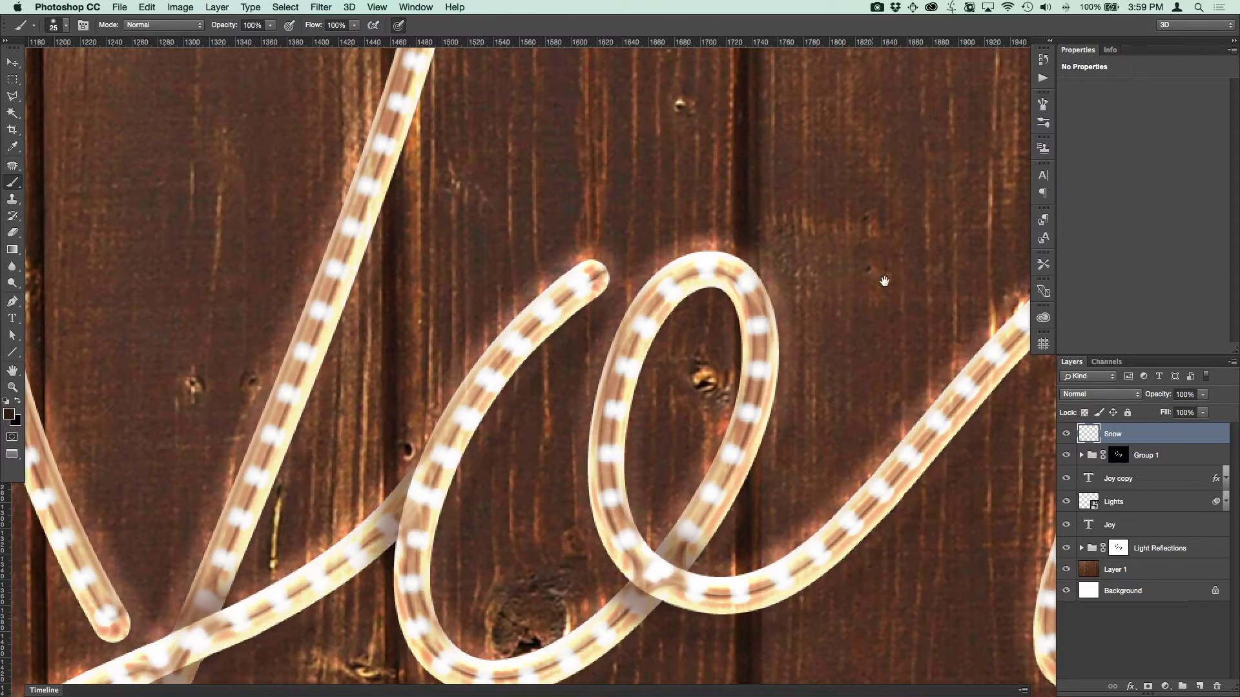
mouse_move(884, 281)
left_mouse_down()
mouse_move(669, 200)
mouse_move(590, 133)
mouse_move(551, 75)
mouse_move(352, 138)
left_mouse_up()
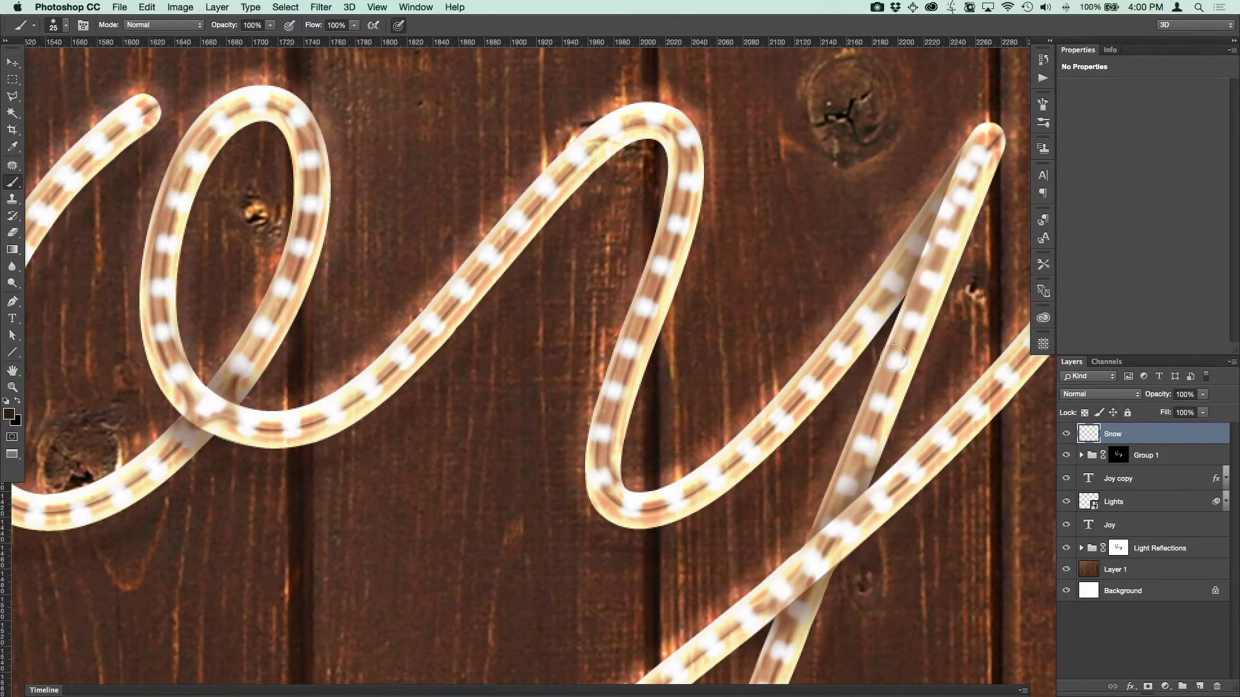
left_click_drag(894, 278, 762, 198)
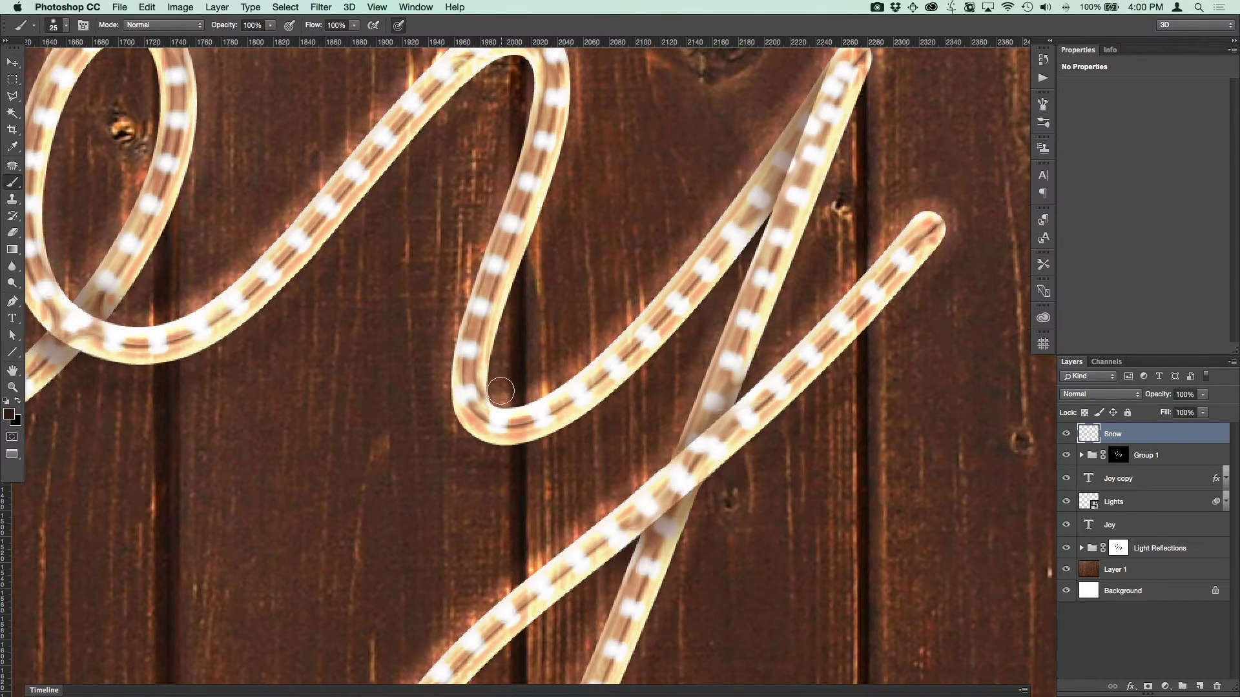
left_click_drag(494, 392, 500, 396)
key("super+z")
left_click(6, 401)
left_click(18, 403)
mouse_move(495, 394)
left_mouse_down()
mouse_move(542, 392)
mouse_move(494, 400)
mouse_move(488, 381)
mouse_move(514, 403)
mouse_move(497, 405)
mouse_move(532, 402)
mouse_move(592, 365)
mouse_move(520, 391)
mouse_move(490, 372)
mouse_move(531, 386)
mouse_move(491, 367)
mouse_move(539, 378)
mouse_move(602, 354)
left_mouse_up()
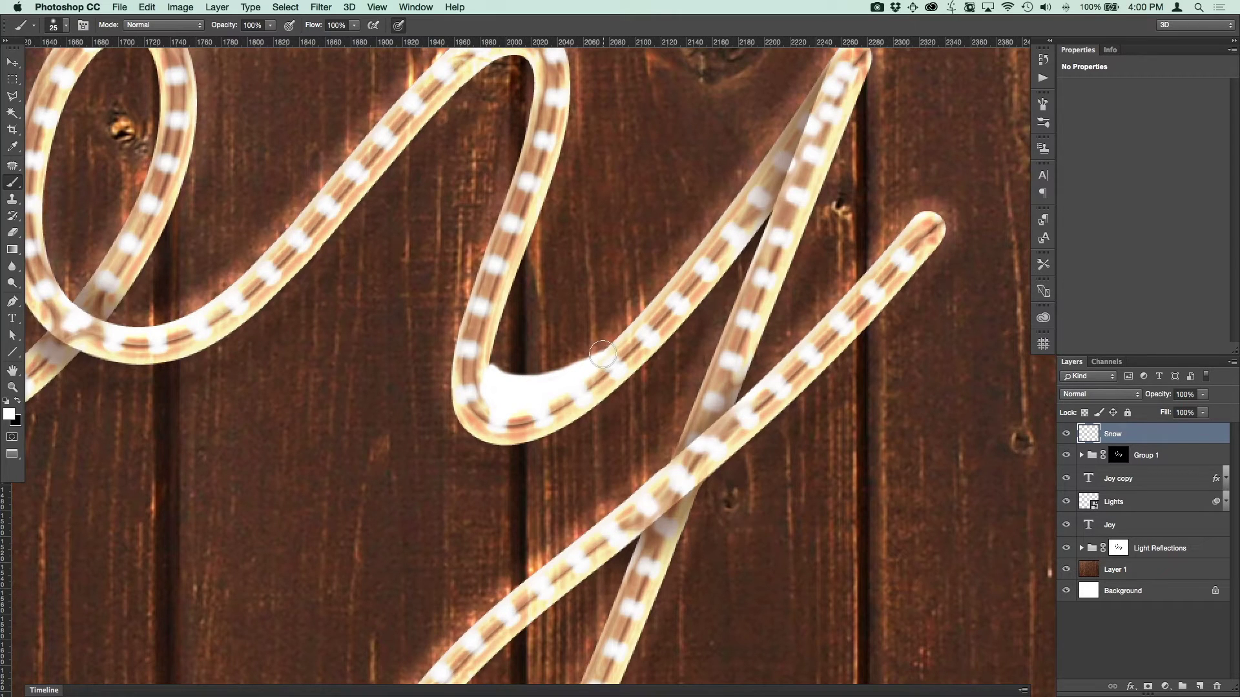
- Paint white snow along the top of the rounded hump at the start of the y
left_click_drag(756, 173, 913, 259)
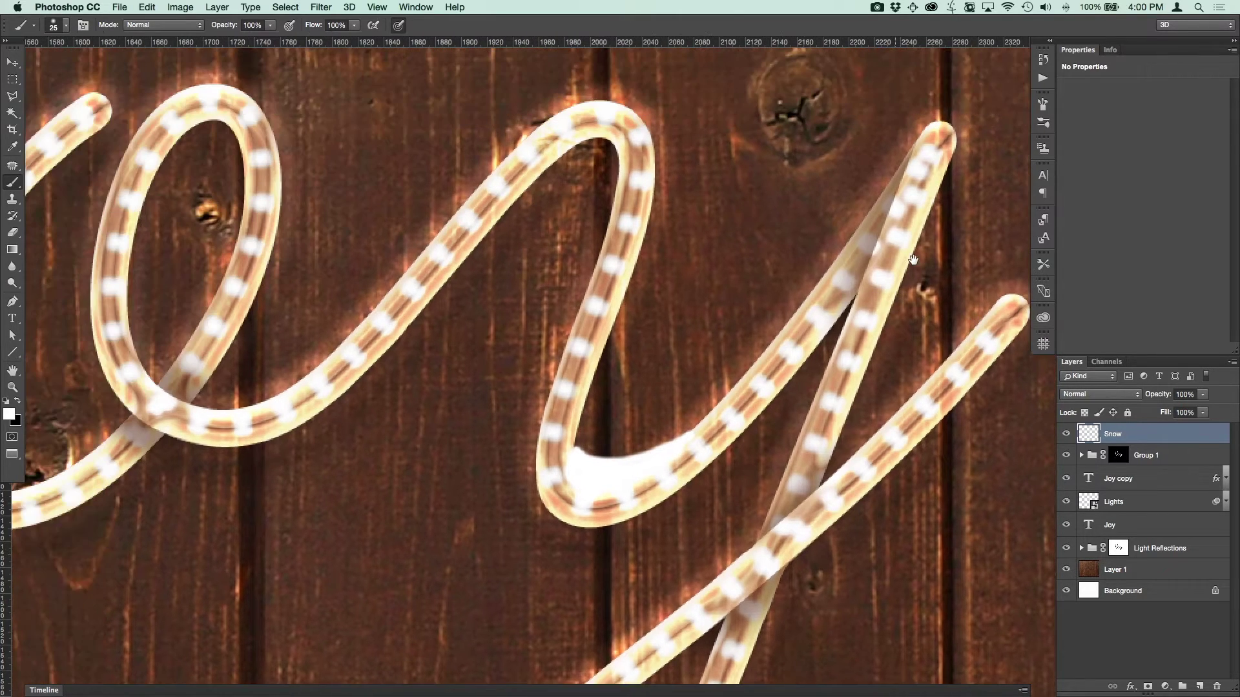
mouse_move(644, 105)
left_mouse_down()
mouse_move(675, 98)
mouse_move(717, 124)
mouse_move(640, 106)
mouse_move(618, 125)
mouse_move(641, 105)
mouse_move(607, 130)
mouse_move(675, 98)
mouse_move(704, 110)
mouse_move(652, 100)
mouse_move(616, 119)
left_mouse_up()
key("space")
mouse_move(478, 122)
left_mouse_down()
mouse_move(755, 124)
mouse_move(849, 153)
left_mouse_up()
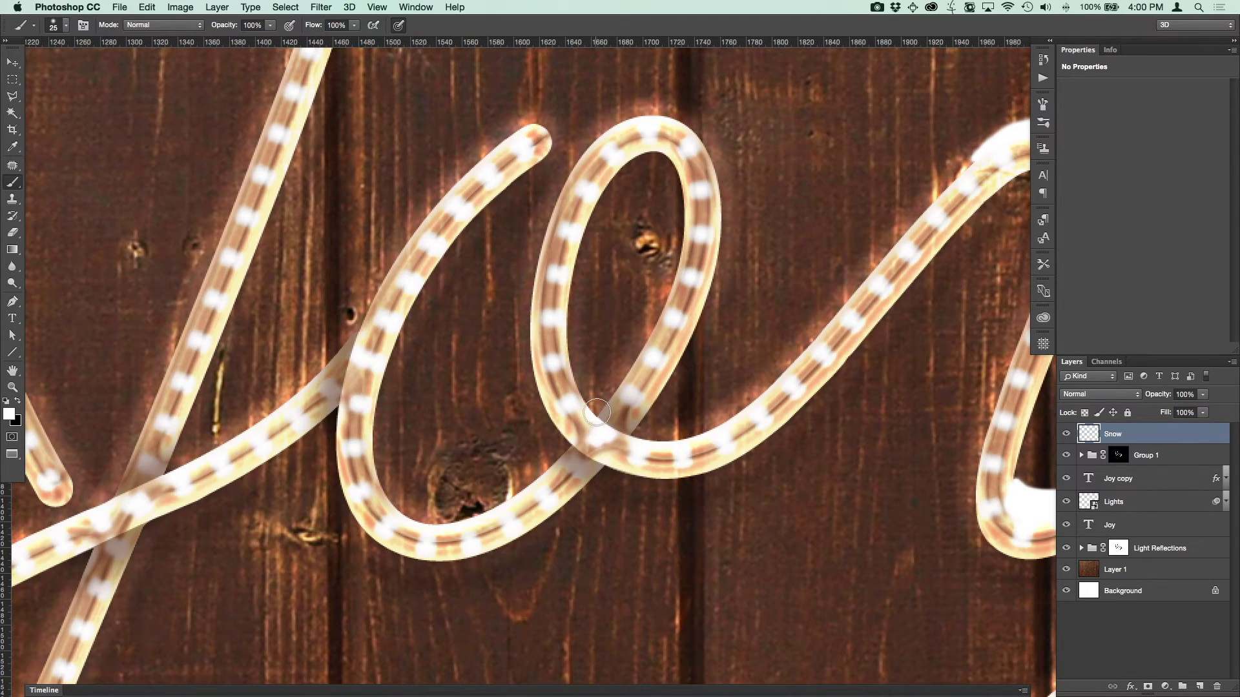
- Paint white snow in the bottom curves of the o and along its upper edges
mouse_move(592, 407)
left_mouse_down()
mouse_move(684, 435)
mouse_move(733, 418)
mouse_move(616, 422)
mouse_move(592, 406)
mouse_move(733, 419)
left_mouse_up()
left_click_drag(672, 275, 691, 353)
mouse_move(651, 196)
left_mouse_down()
mouse_move(690, 193)
mouse_move(721, 219)
left_mouse_up()
left_click_drag(517, 284, 754, 214)
left_click_drag(766, 144, 800, 144)
mouse_move(763, 504)
left_mouse_down()
mouse_move(666, 515)
mouse_move(769, 502)
left_mouse_up()
mouse_move(769, 501)
left_mouse_down()
mouse_move(643, 494)
mouse_move(786, 494)
left_mouse_up()
- Paint white snow on the y's upper ends, along its crossing tail and in the bottom of its loop
mouse_move(969, 387)
left_mouse_down()
mouse_move(598, 299)
mouse_move(588, 368)
left_mouse_up()
mouse_move(859, 128)
left_mouse_down()
mouse_move(821, 136)
mouse_move(863, 117)
left_mouse_up()
left_click_drag(863, 117, 820, 143)
mouse_move(751, 455)
left_mouse_down()
mouse_move(626, 552)
mouse_move(675, 240)
left_mouse_up()
mouse_move(660, 279)
left_mouse_down()
mouse_move(547, 374)
mouse_move(724, 218)
mouse_move(833, 104)
mouse_move(837, 82)
left_mouse_up()
mouse_move(748, 389)
left_mouse_down()
mouse_move(651, 410)
mouse_move(745, 389)
mouse_move(691, 433)
left_mouse_up()
key("super+minus")
key("super+minus")
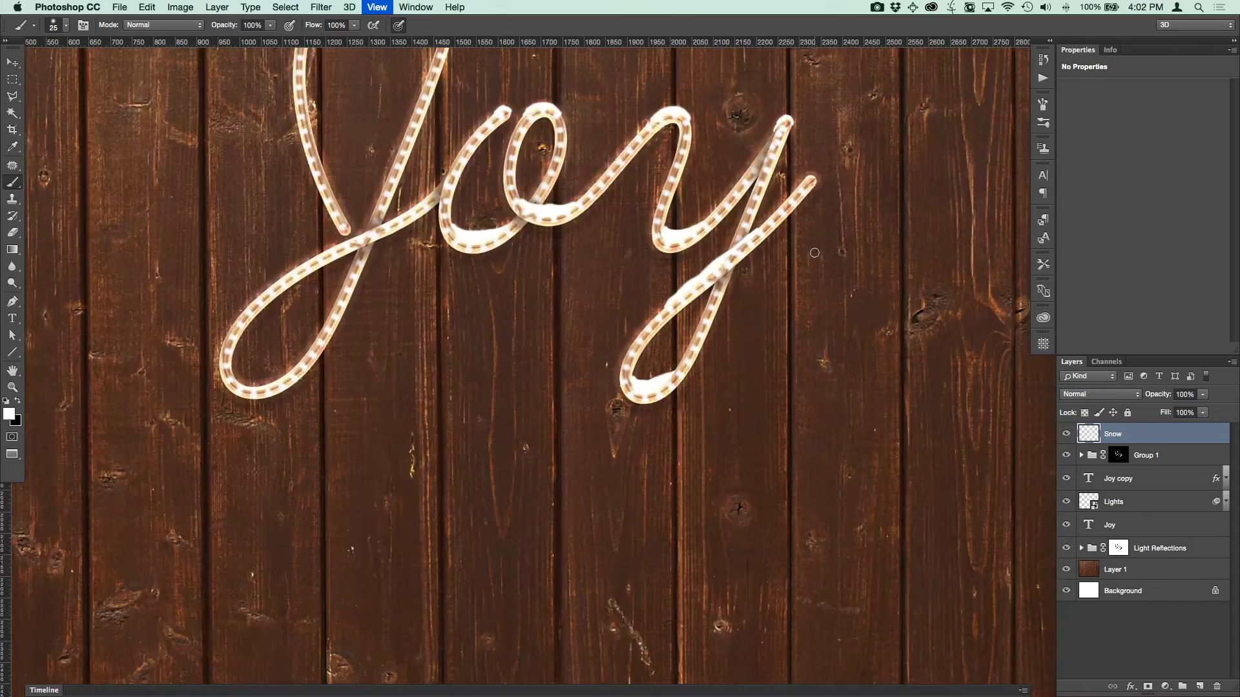
- Paint white snow over the top arch of the J and in the bottom of its lower loop
left_click_drag(468, 175, 765, 254)
key("super+plus")
key("super+plus")
mouse_move(521, 609)
left_mouse_down()
mouse_move(420, 497)
mouse_move(485, 552)
mouse_move(443, 509)
mouse_move(485, 507)
left_mouse_up()
mouse_move(797, 107)
left_mouse_down()
mouse_move(727, 280)
mouse_move(661, 307)
mouse_move(804, 238)
left_mouse_up()
mouse_move(886, 187)
left_mouse_down()
mouse_move(758, 415)
mouse_move(717, 581)
left_mouse_up()
left_click_drag(671, 149, 639, 552)
mouse_move(513, 242)
left_mouse_down()
mouse_move(457, 268)
mouse_move(657, 205)
mouse_move(612, 204)
left_mouse_up()
key("super+minus")
key("super+minus")
key("super+minus")
left_click_drag(738, 390, 728, 260)
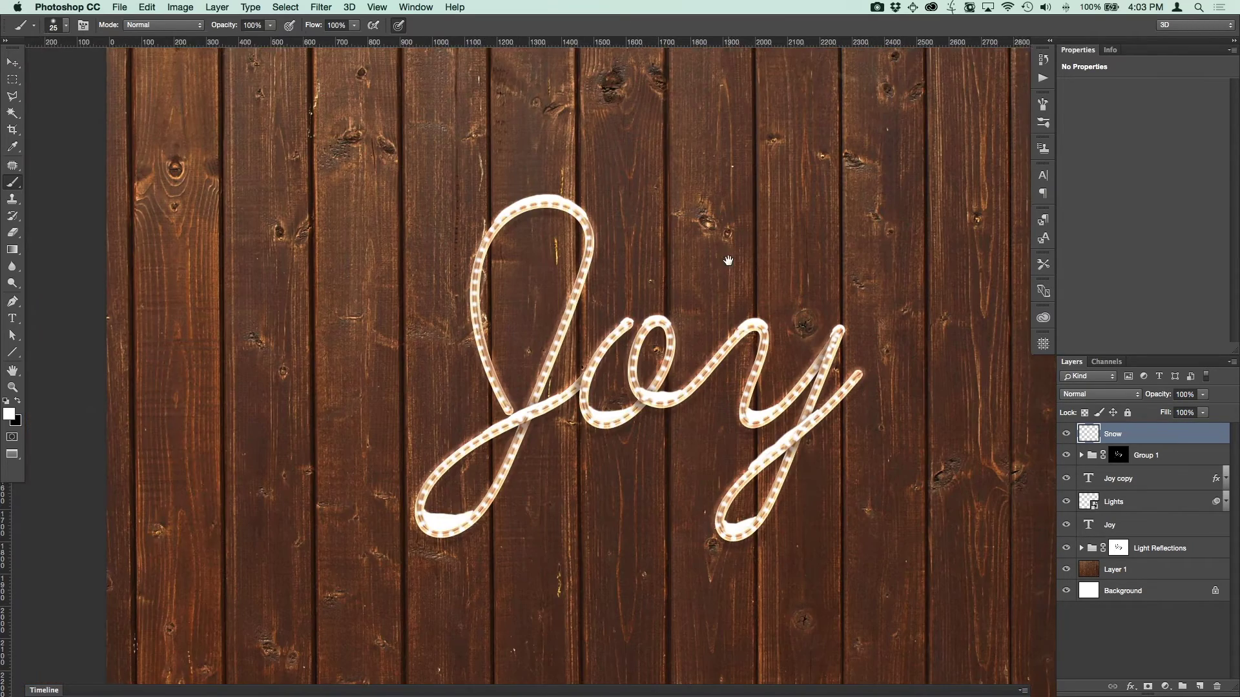
key("super+minus")
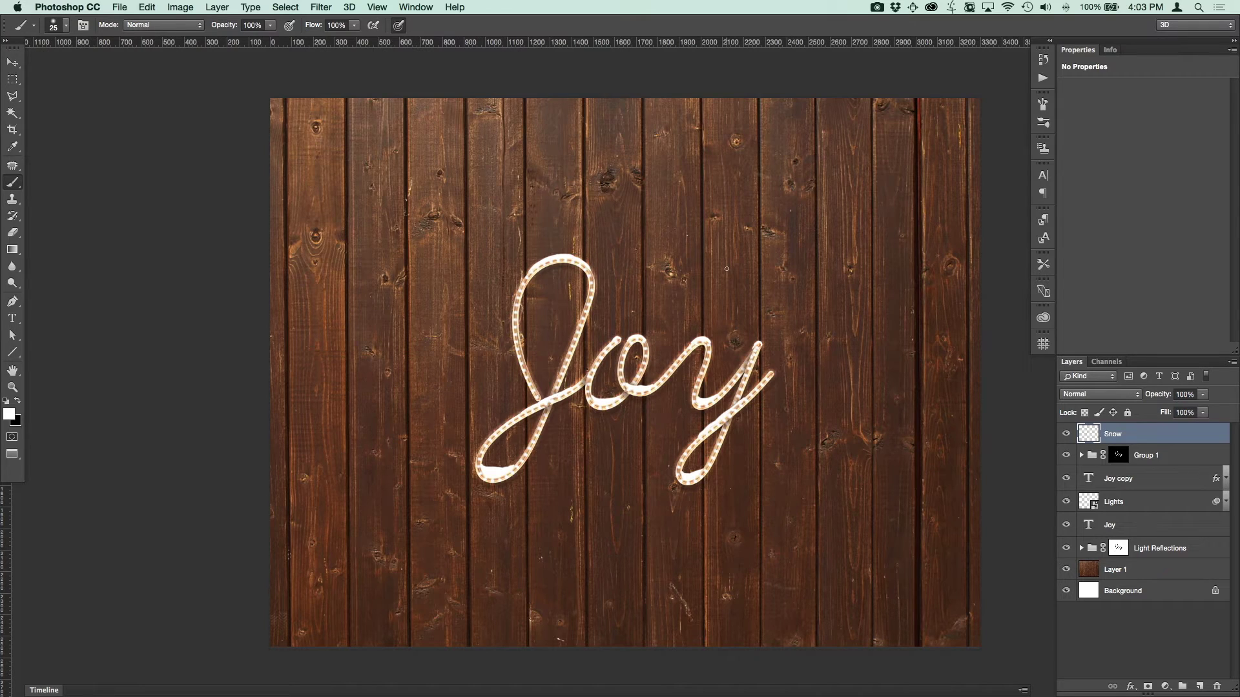
- Select the wood texture layer, Layer 1
left_click(1138, 570)
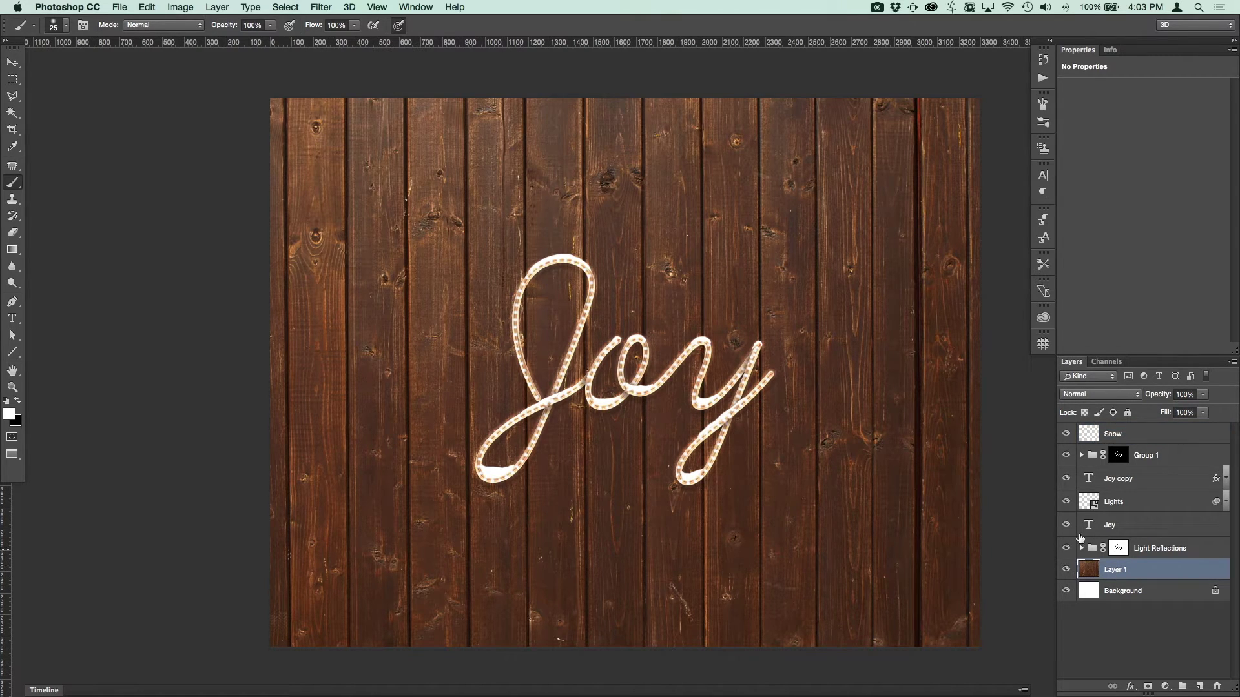
left_click(1165, 686)
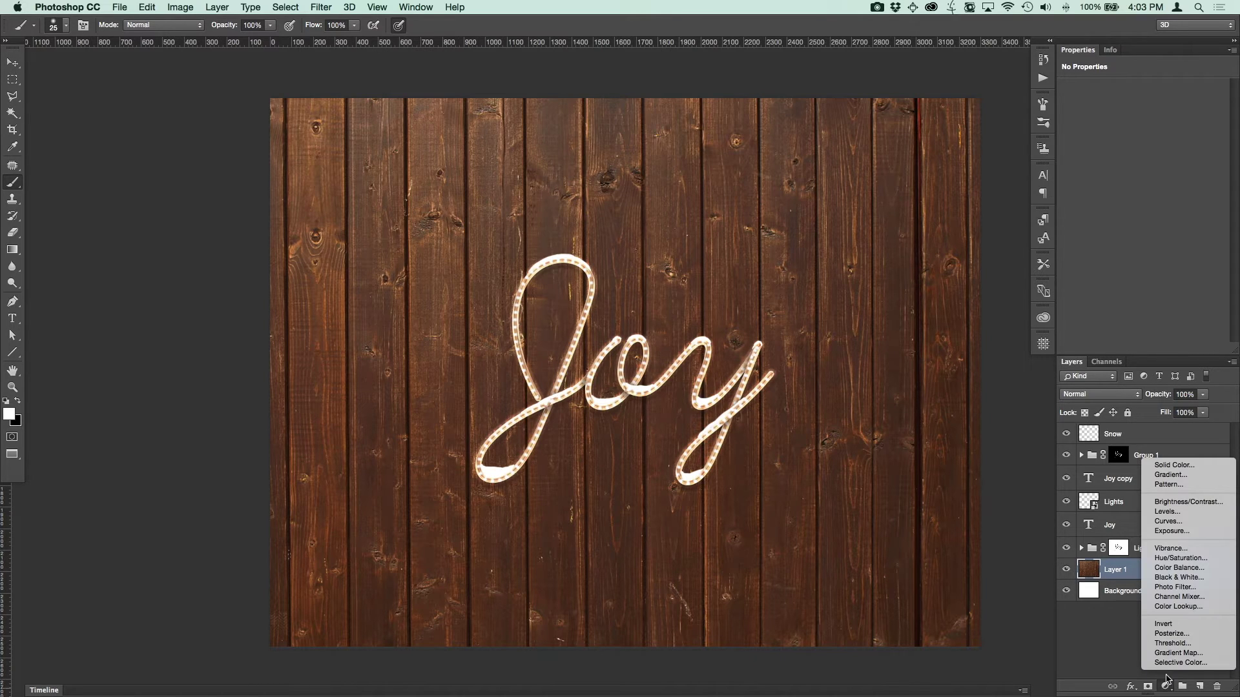
left_click(1176, 476)
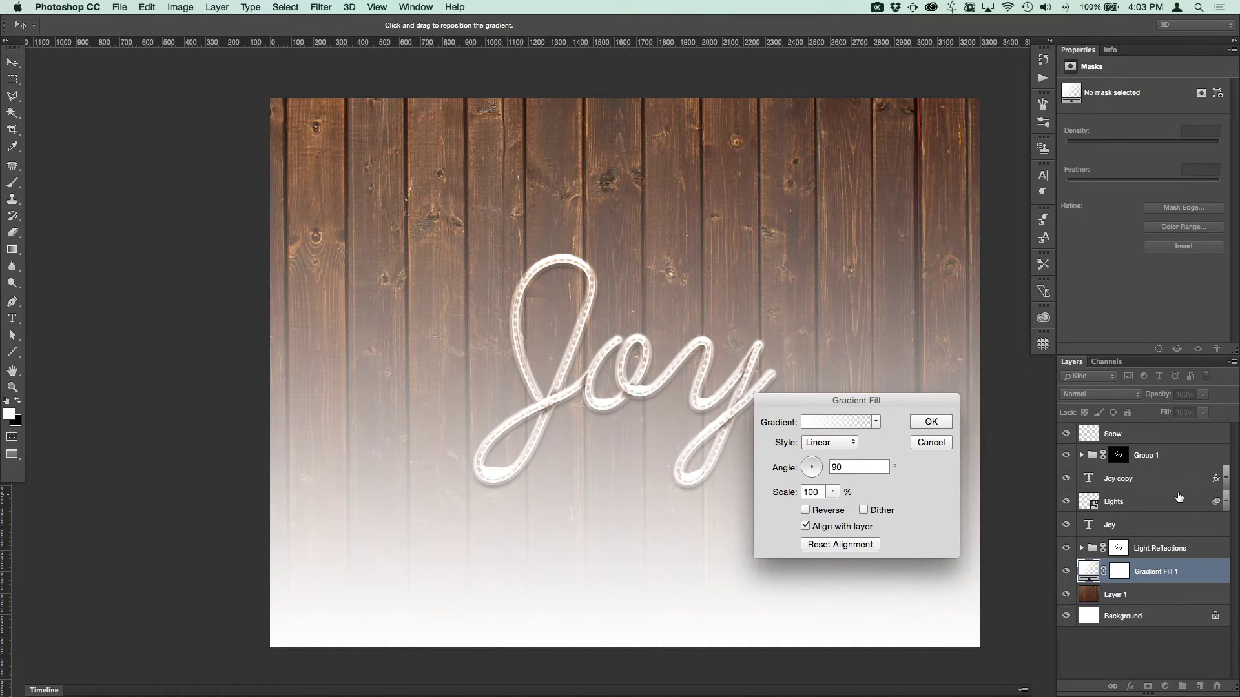
left_click(810, 423)
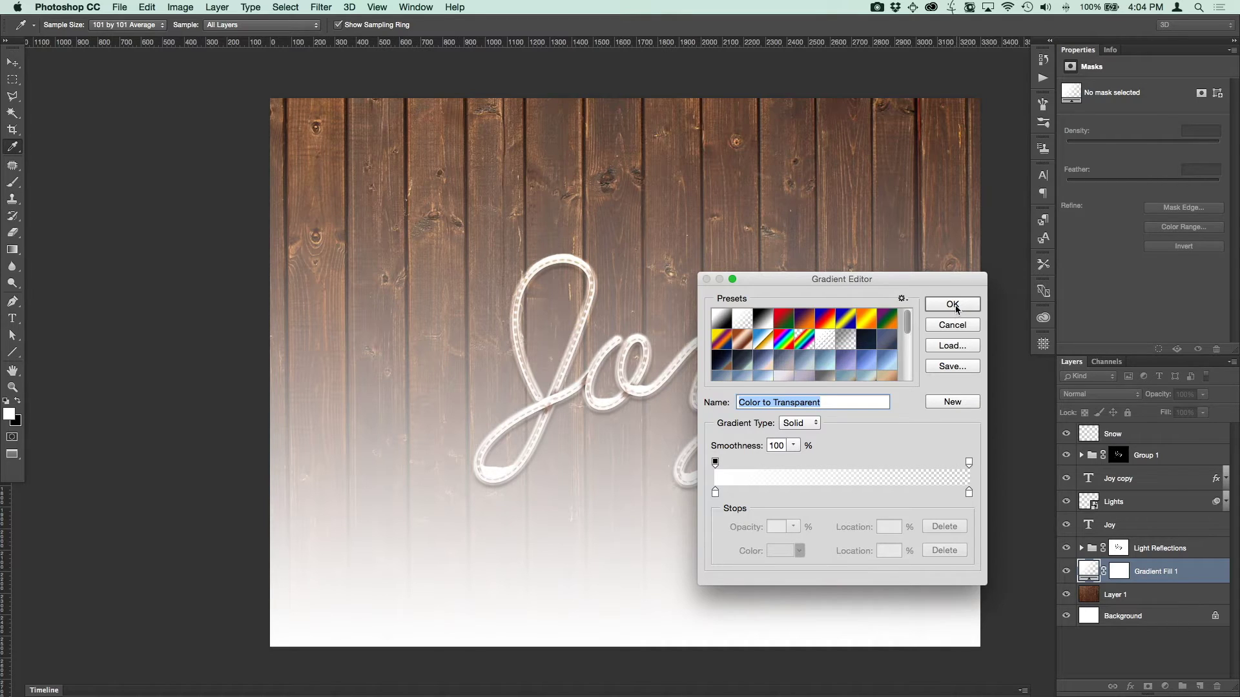
left_click(953, 305)
left_click(942, 446)
- Add a black-to-transparent Gradient Fill layer above the wood layer and set its style to Radial
left_click(17, 402)
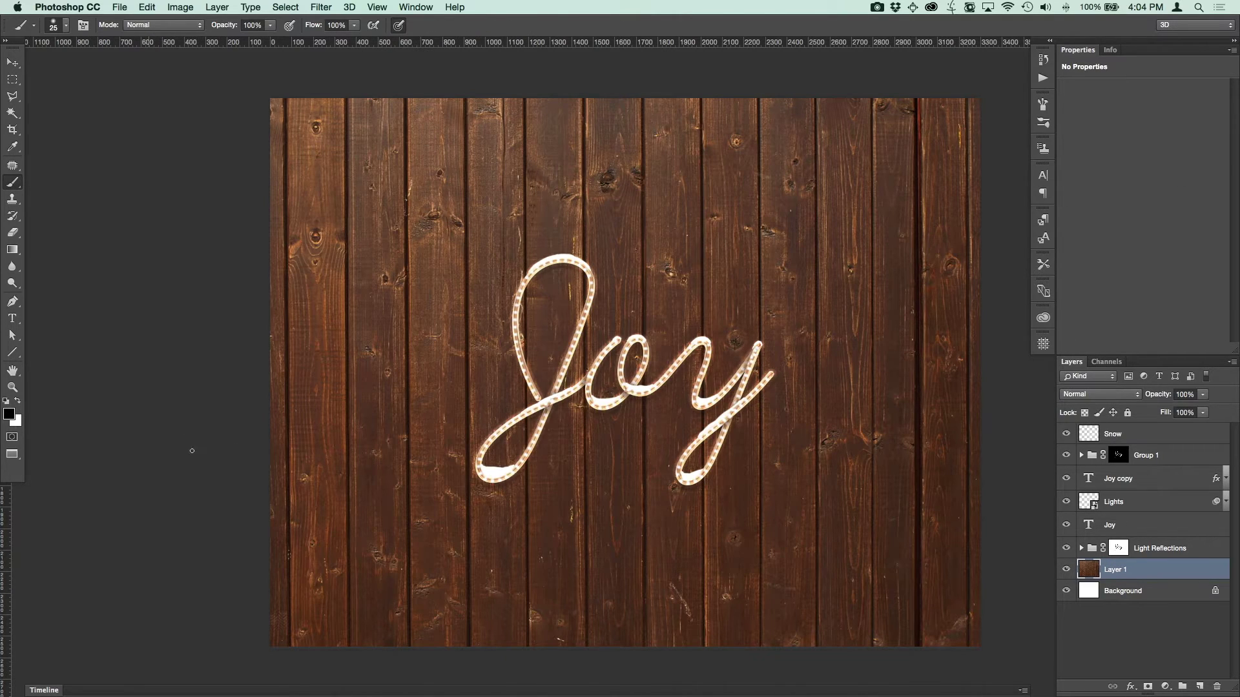
left_click(1165, 687)
left_click(1166, 687)
left_click(1172, 475)
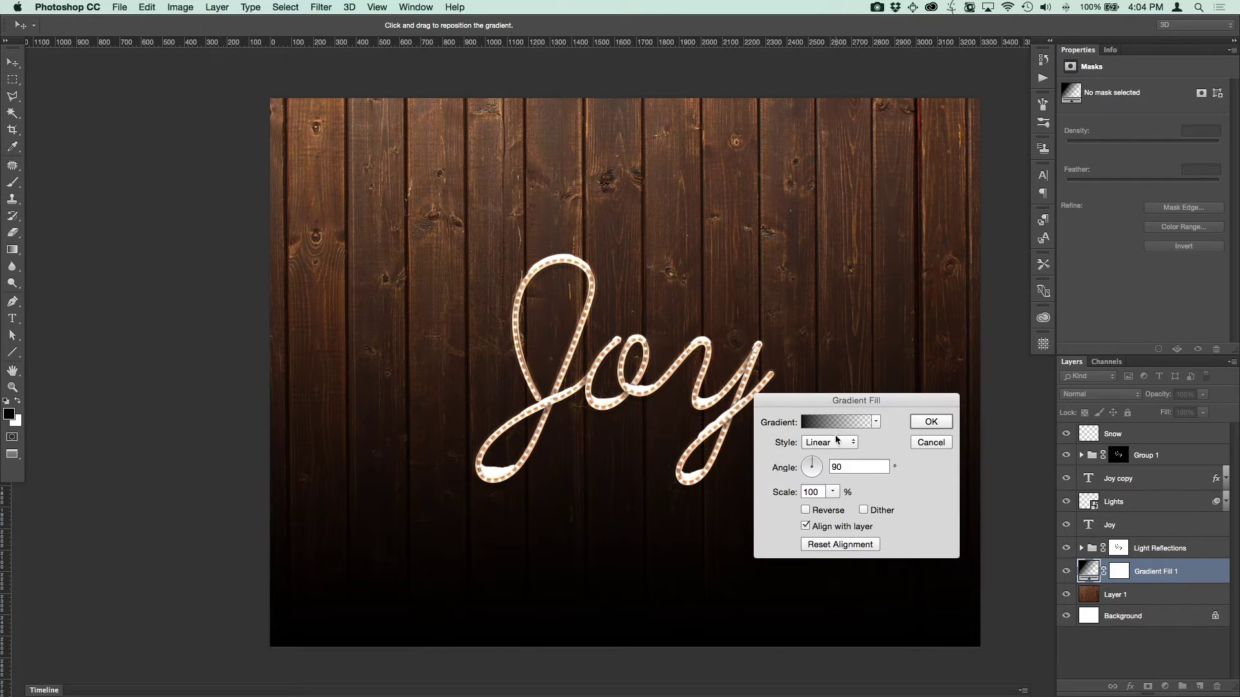
left_click(831, 443)
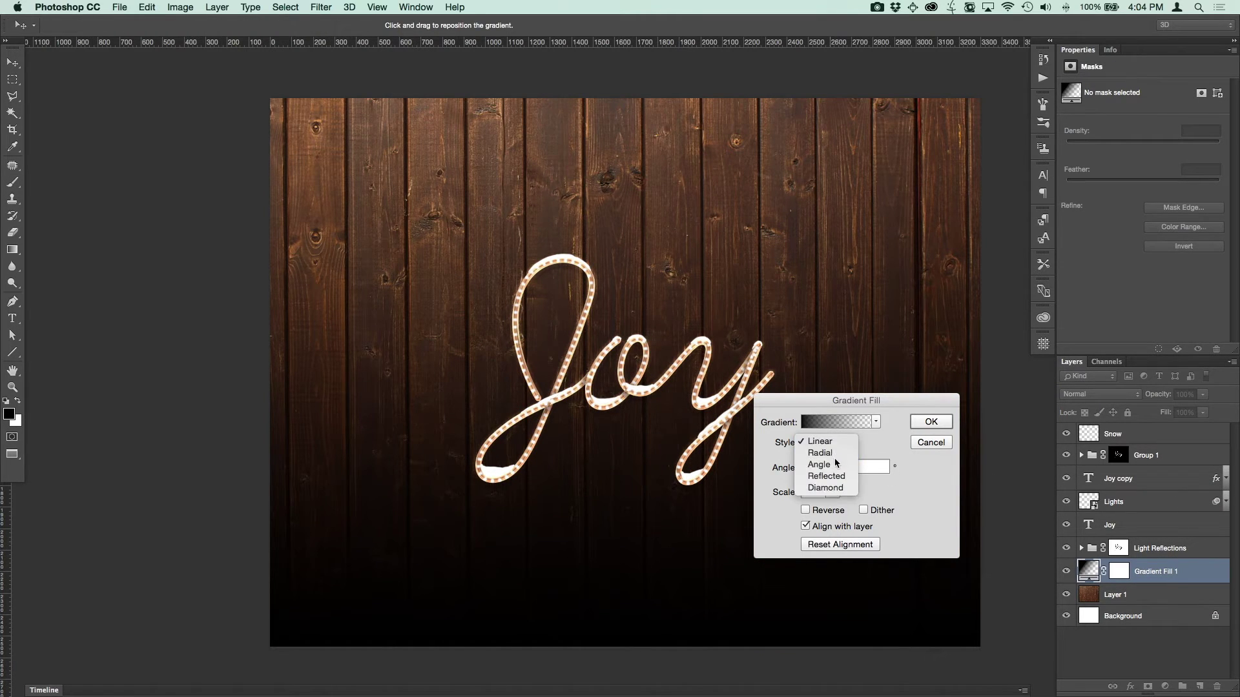
left_click(838, 454)
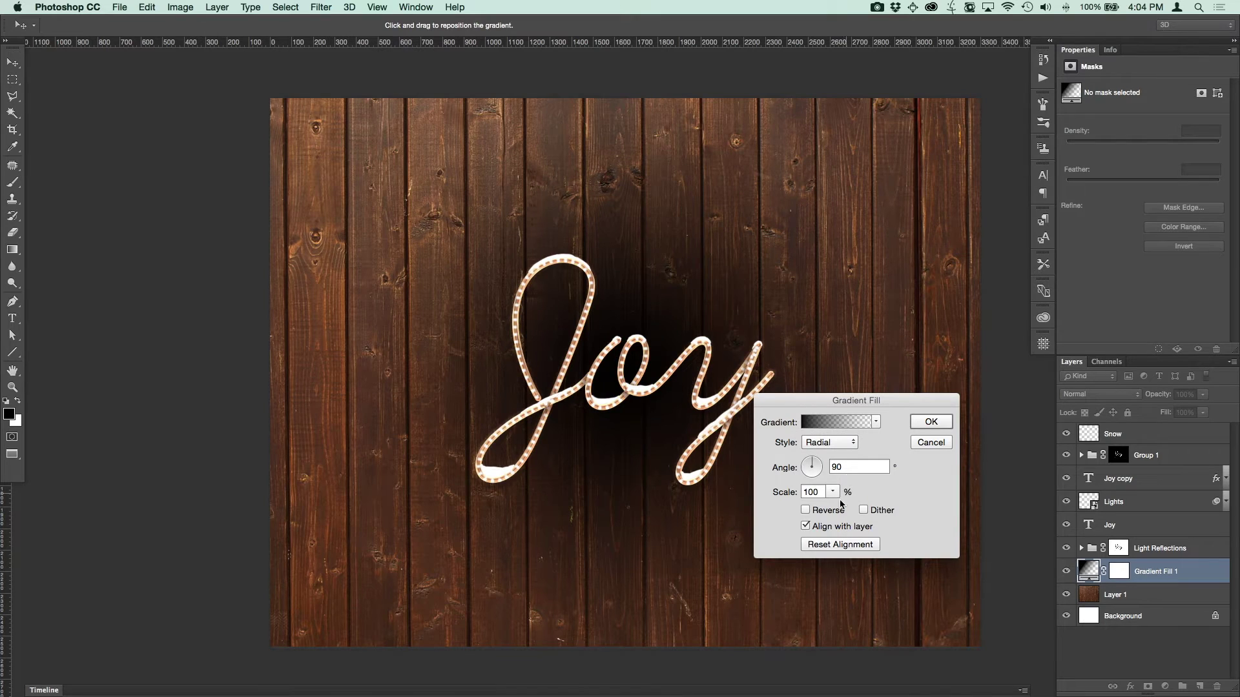
- Reverse the radial gradient fill and set its scale to 140%
left_click(806, 510)
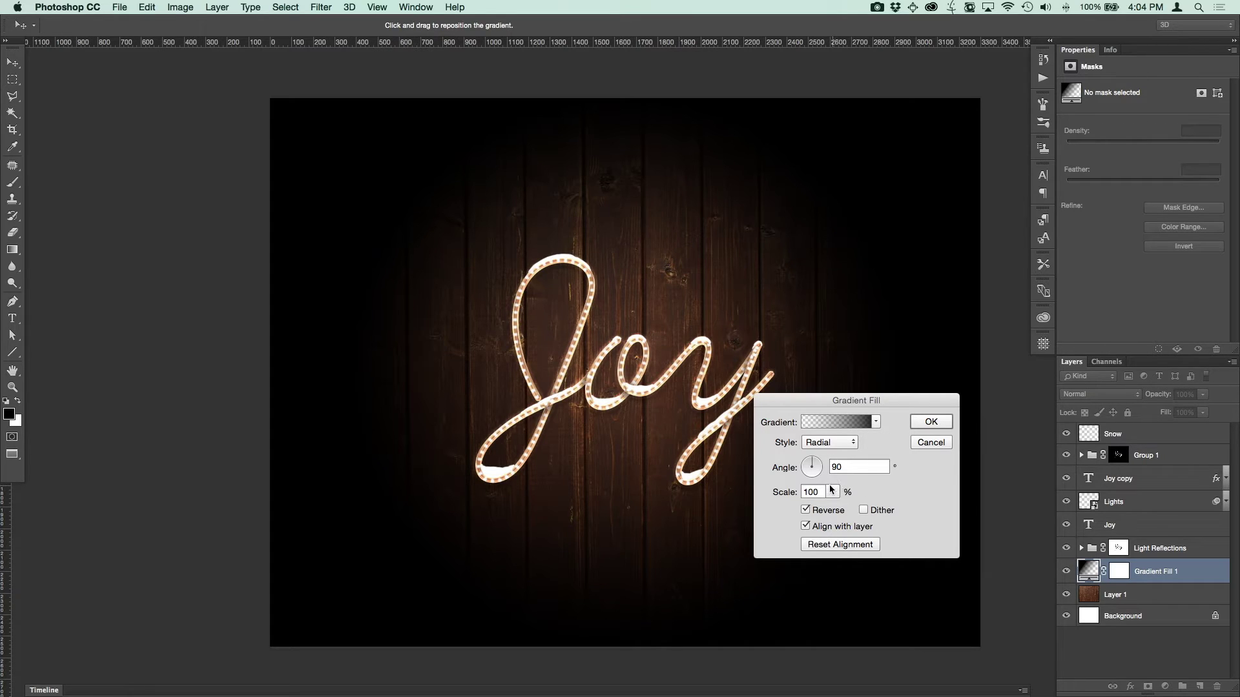
double_click(813, 492)
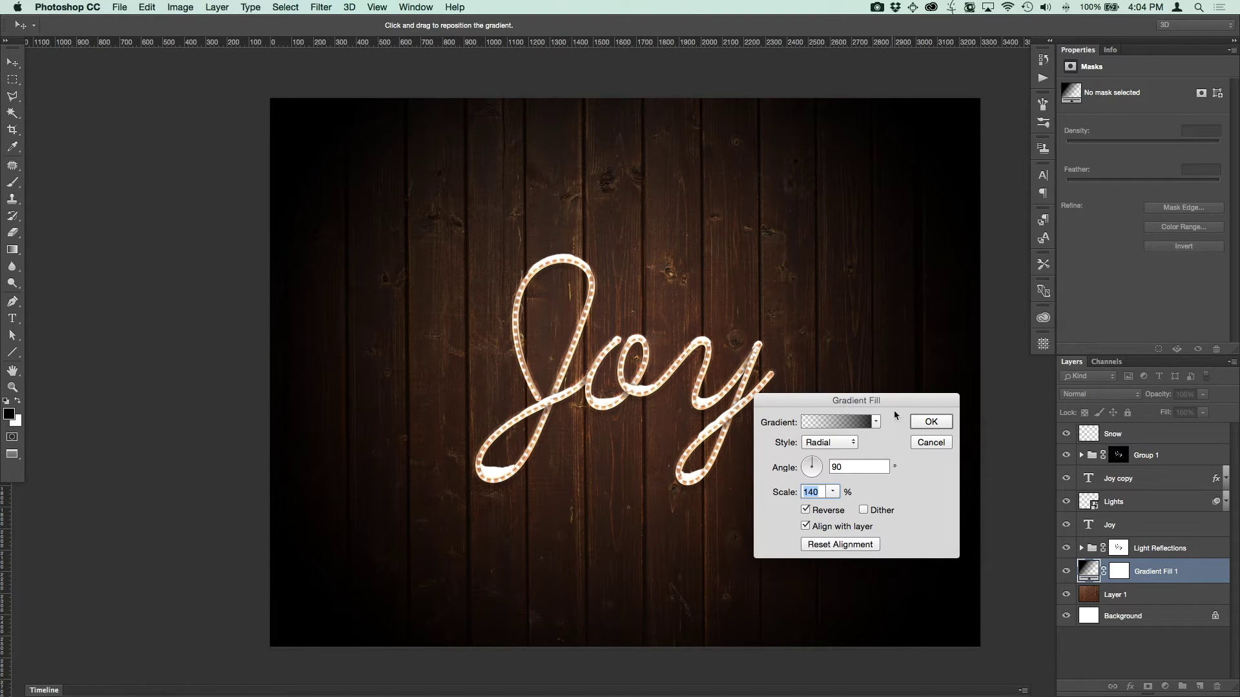
left_click(931, 423)
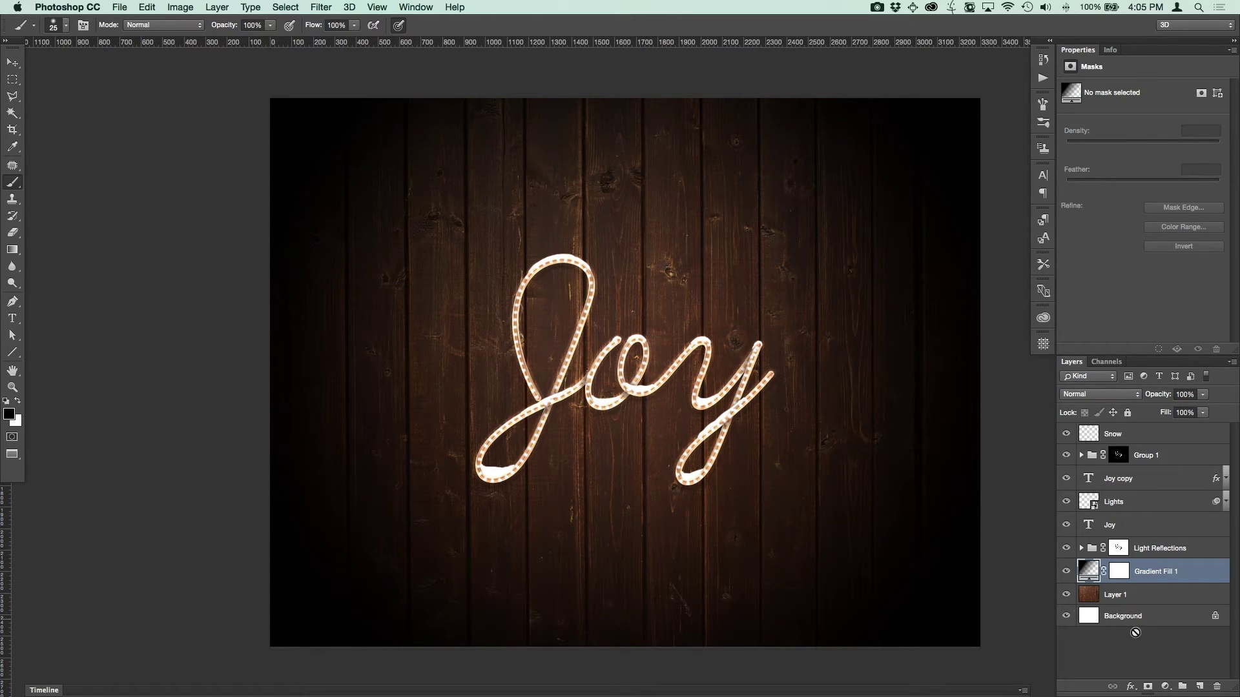
- Create a new layer above the gradient fill and fill it with a medium gray foreground color
left_click(1201, 687)
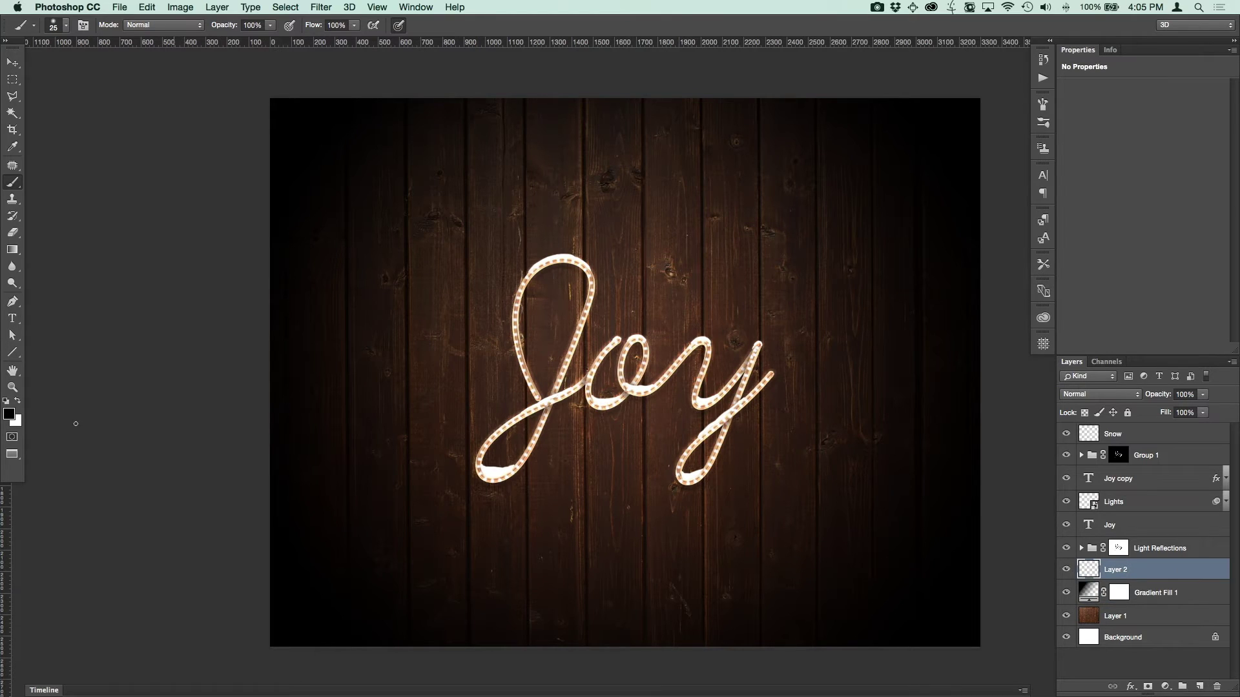
left_click(9, 414)
left_click_drag(317, 378, 178, 336)
left_click(509, 357)
key("shift+Down")
key("shift+Down")
key("Return")
key("alt+BackSpace")
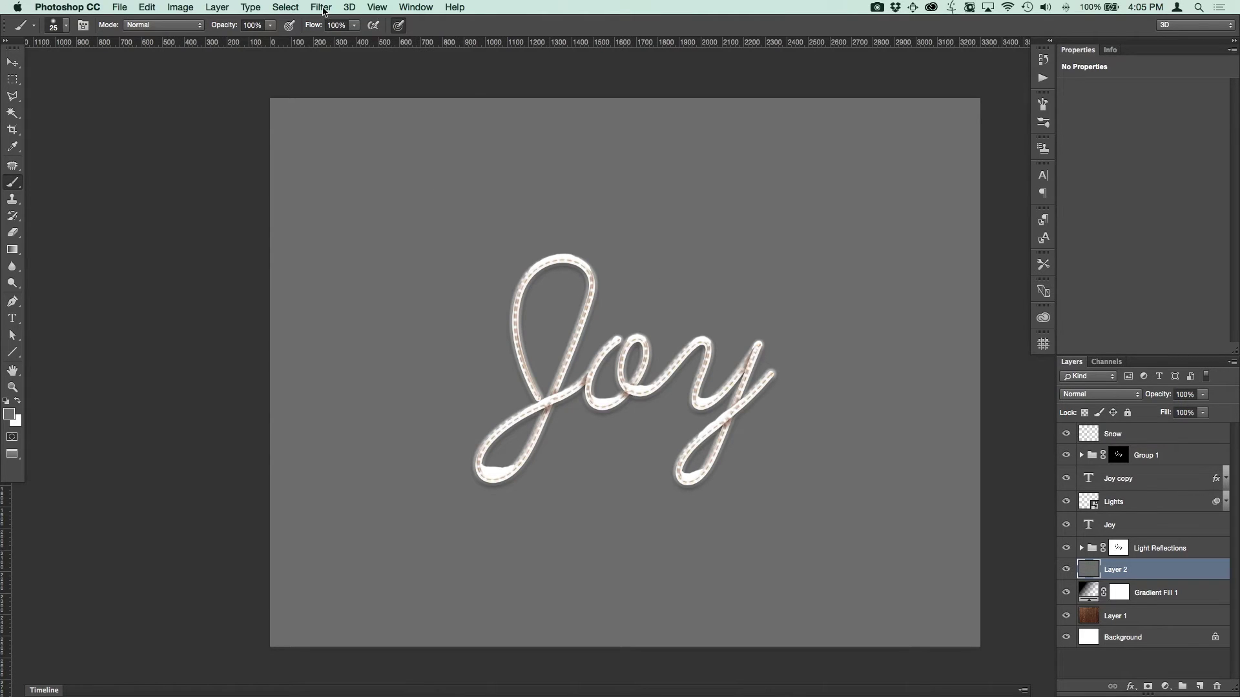
- Add 211.81% monochromatic noise with Gaussian distribution to the gray layer
left_click(322, 8)
mouse_move(414, 197)
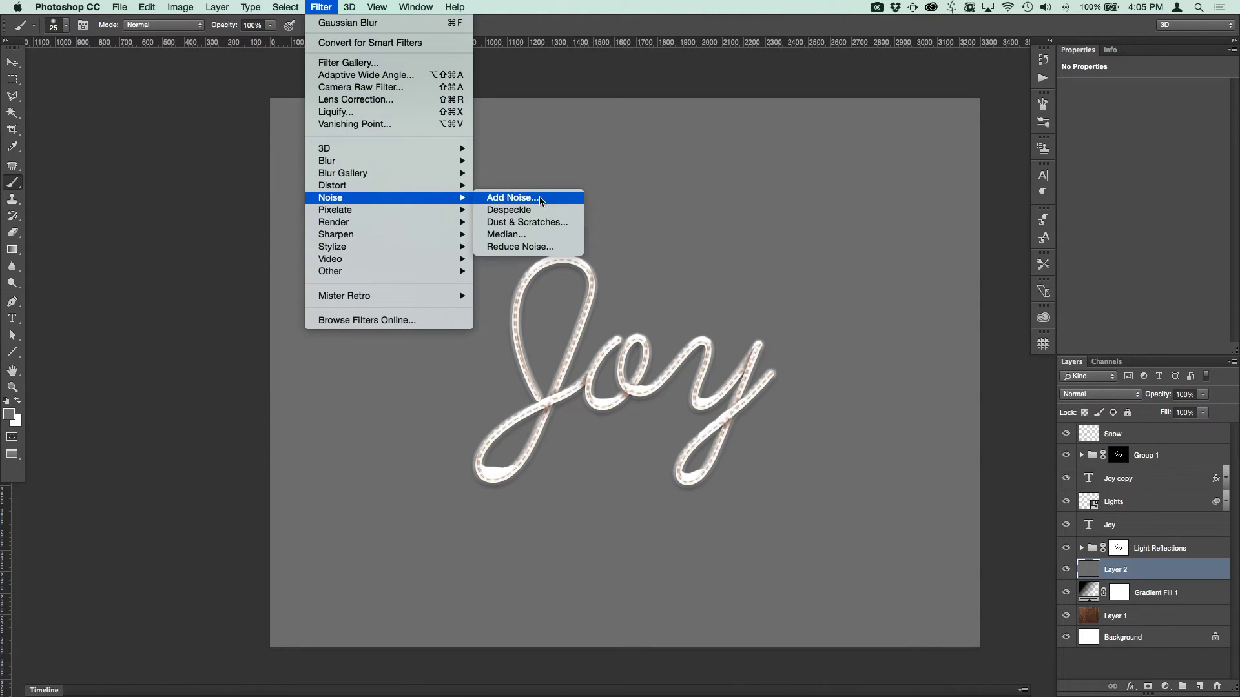
left_click(542, 200)
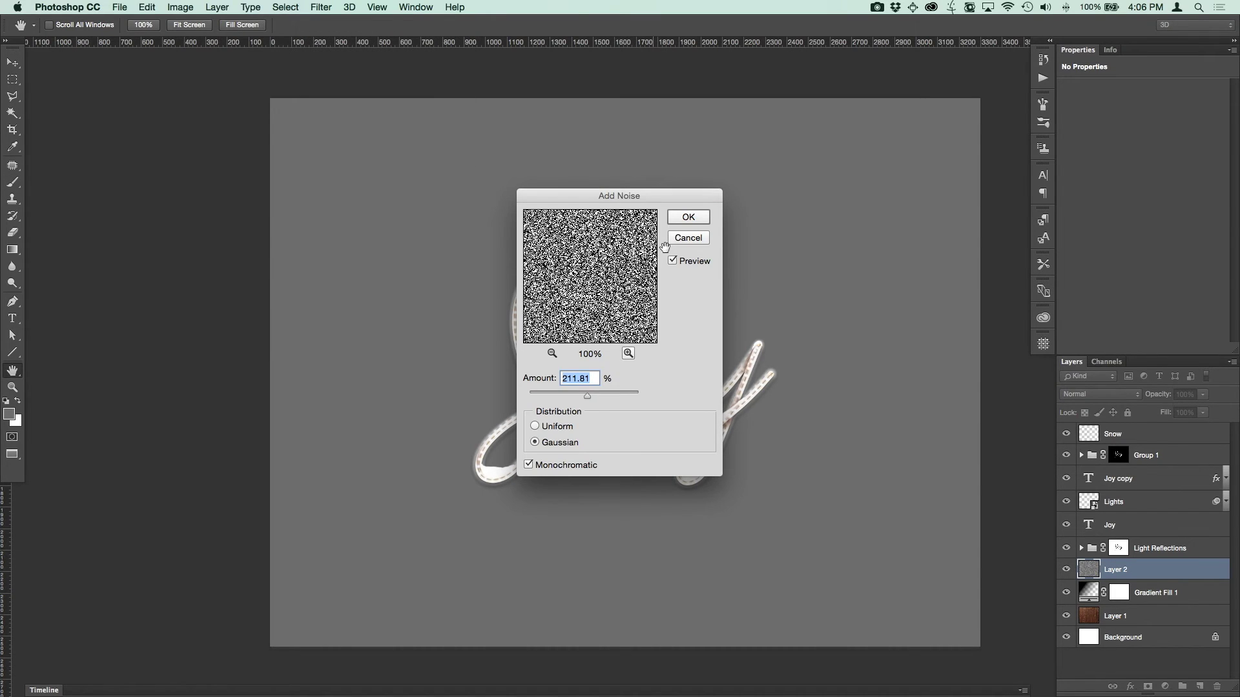
left_click_drag(660, 195, 824, 156)
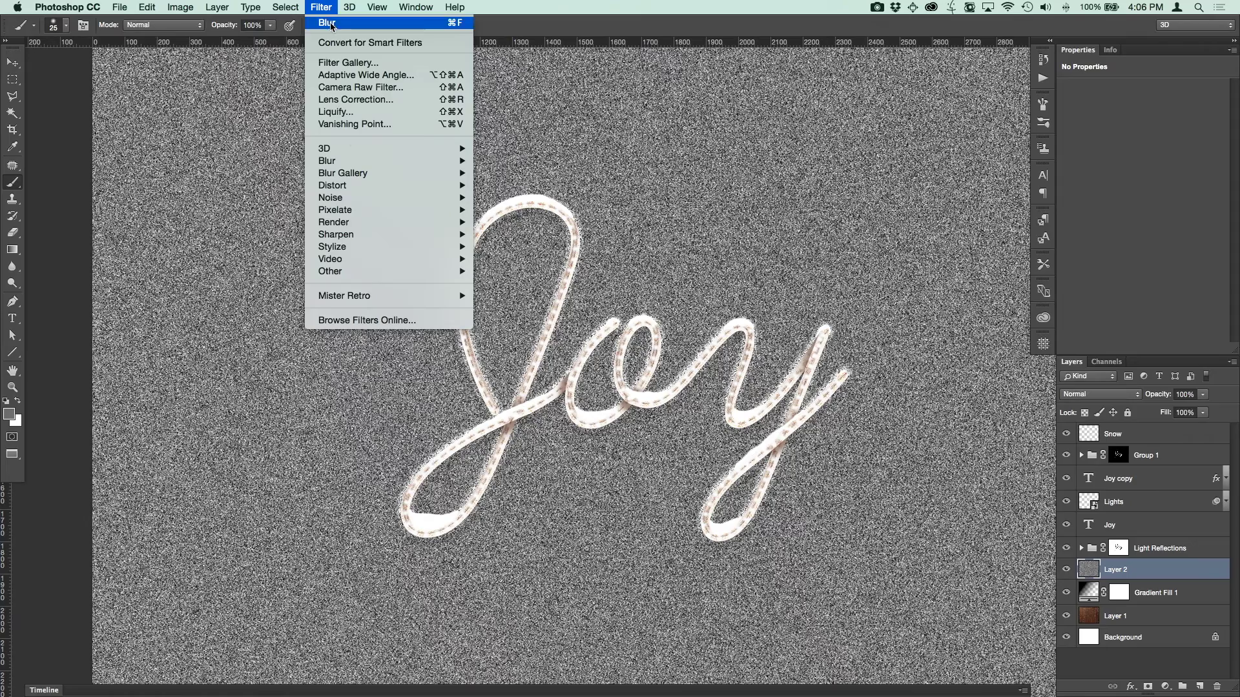
- Apply a Gaussian Blur with a radius of 5.0 pixels to the noise layer
mouse_move(360, 162)
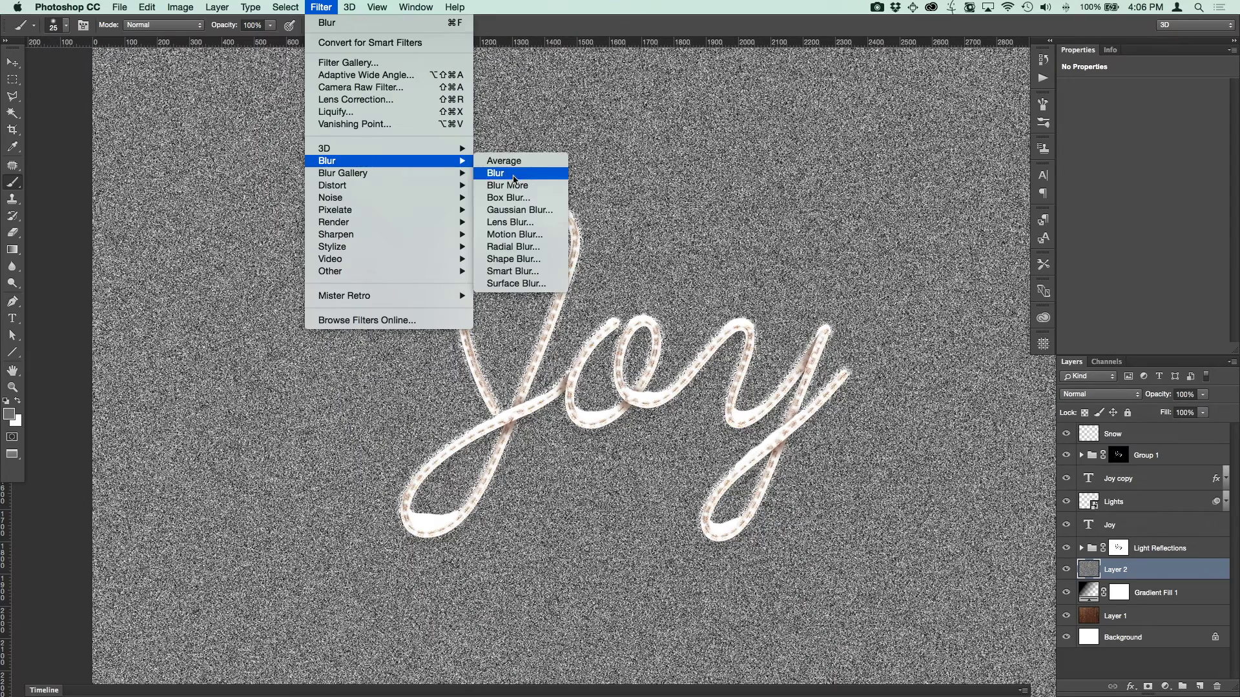
left_click(529, 209)
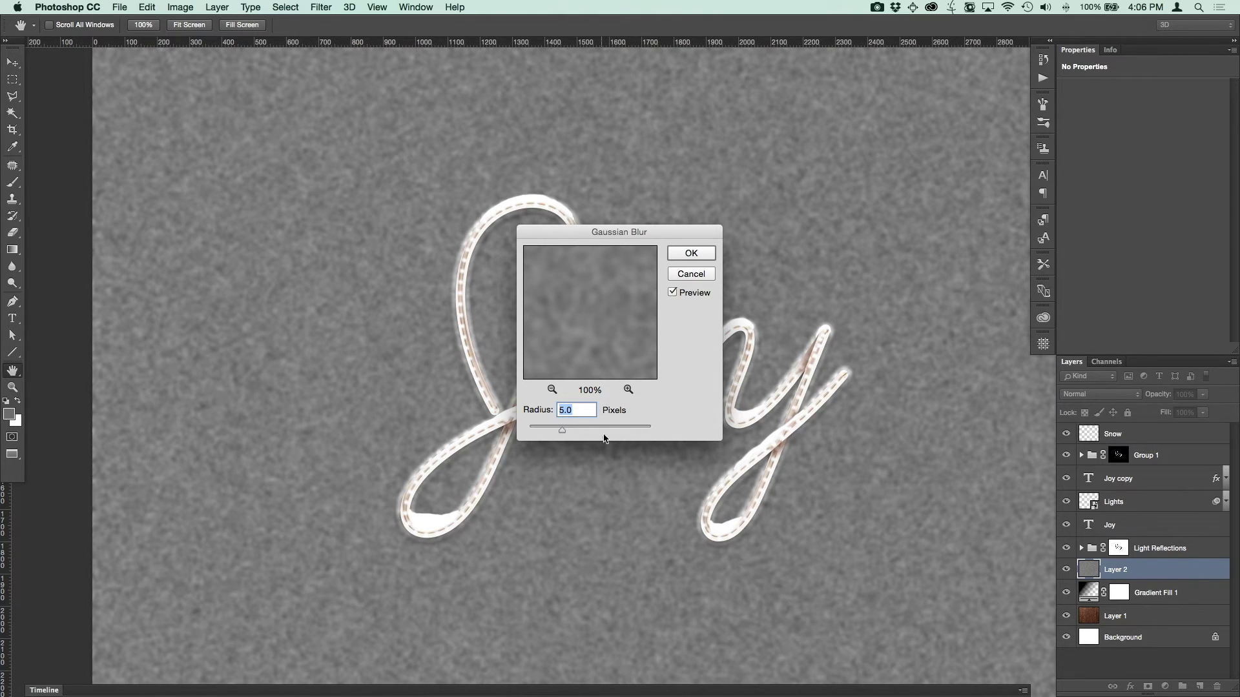
left_click(698, 255)
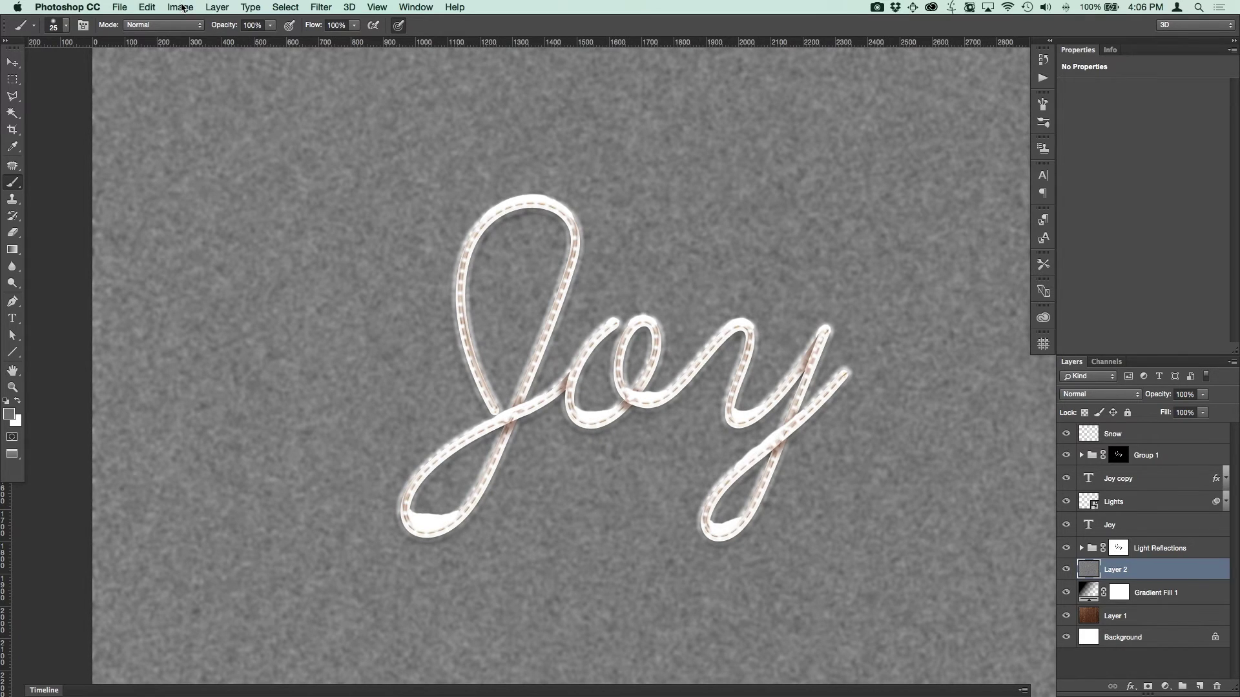
- Apply a Threshold adjustment at level 140 to the blurred noise layer to leave scattered white specks on black
left_click(180, 7)
mouse_move(223, 43)
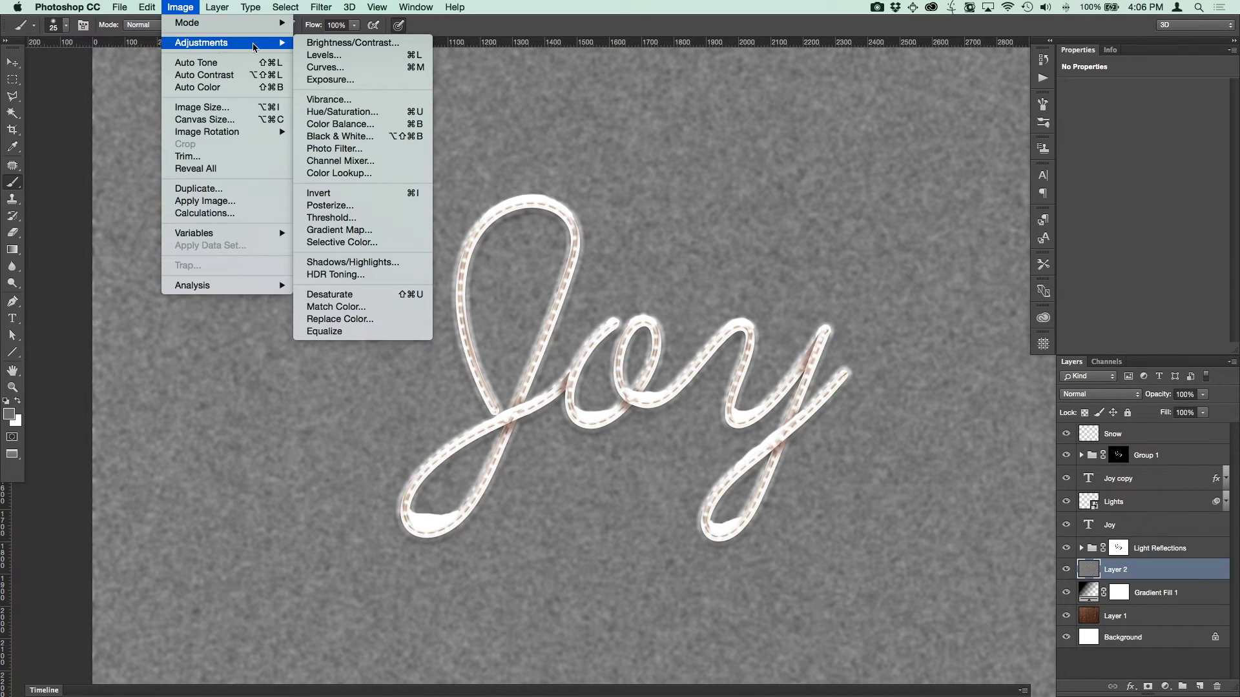
left_click(358, 218)
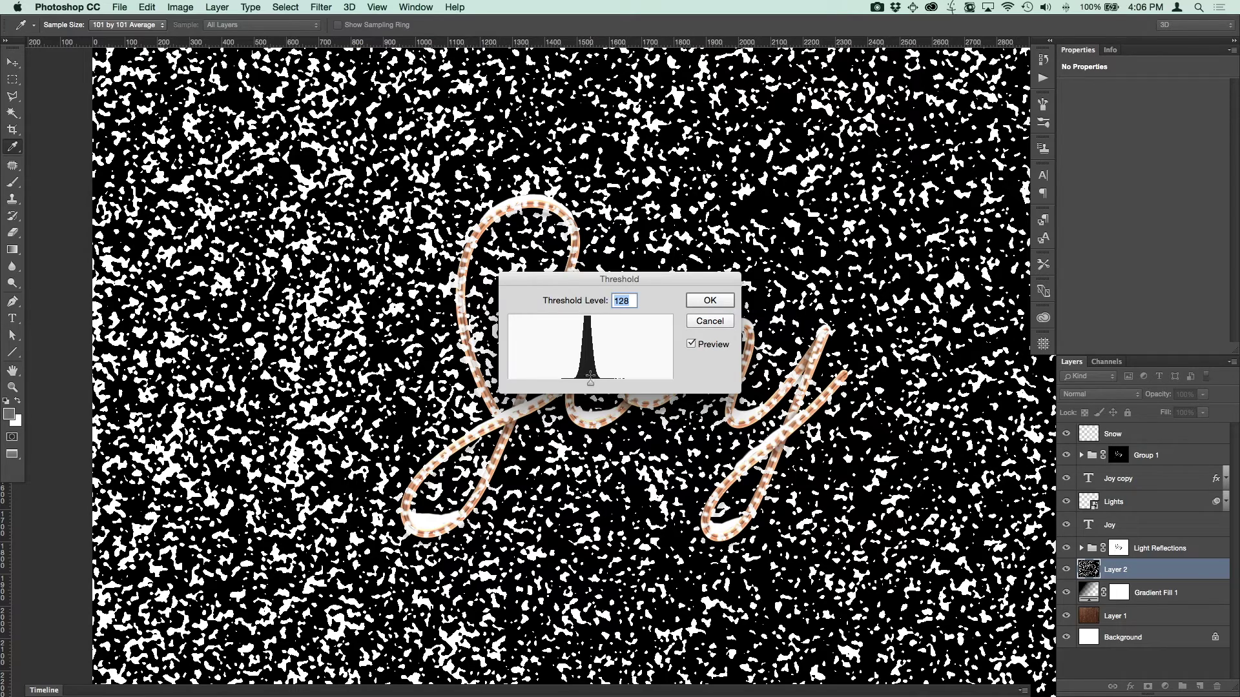
left_click_drag(590, 382, 550, 385)
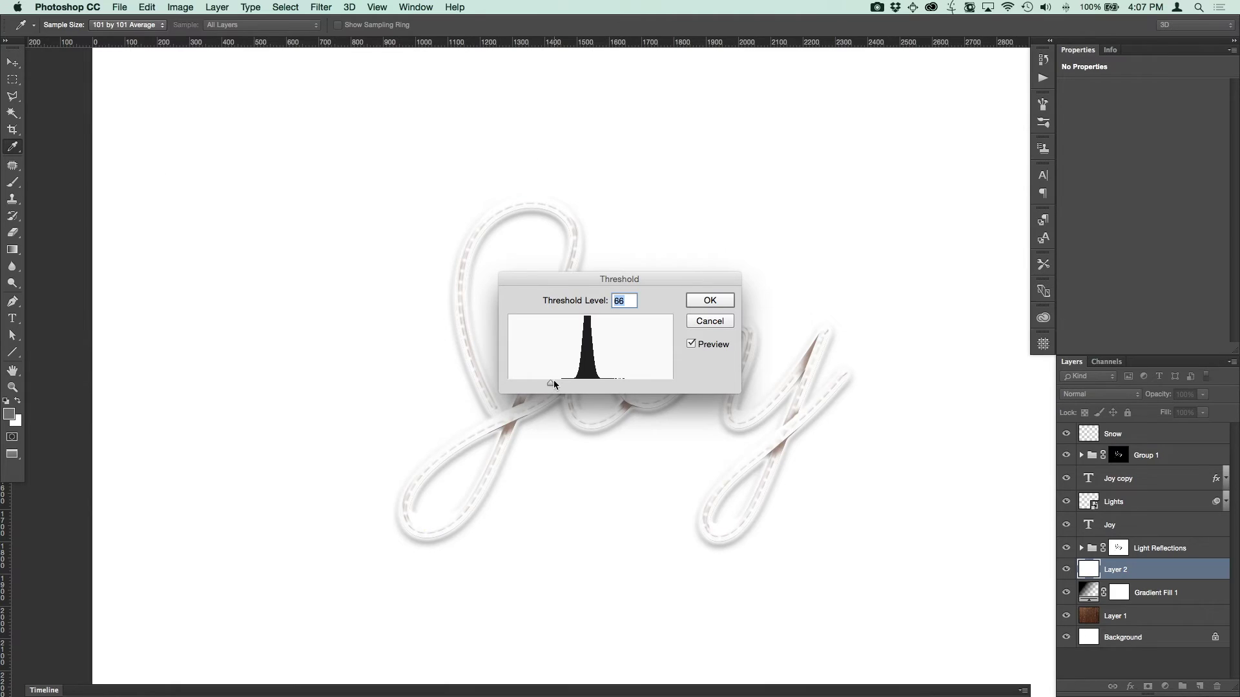
left_click_drag(552, 382, 574, 387)
left_click_drag(574, 385, 605, 388)
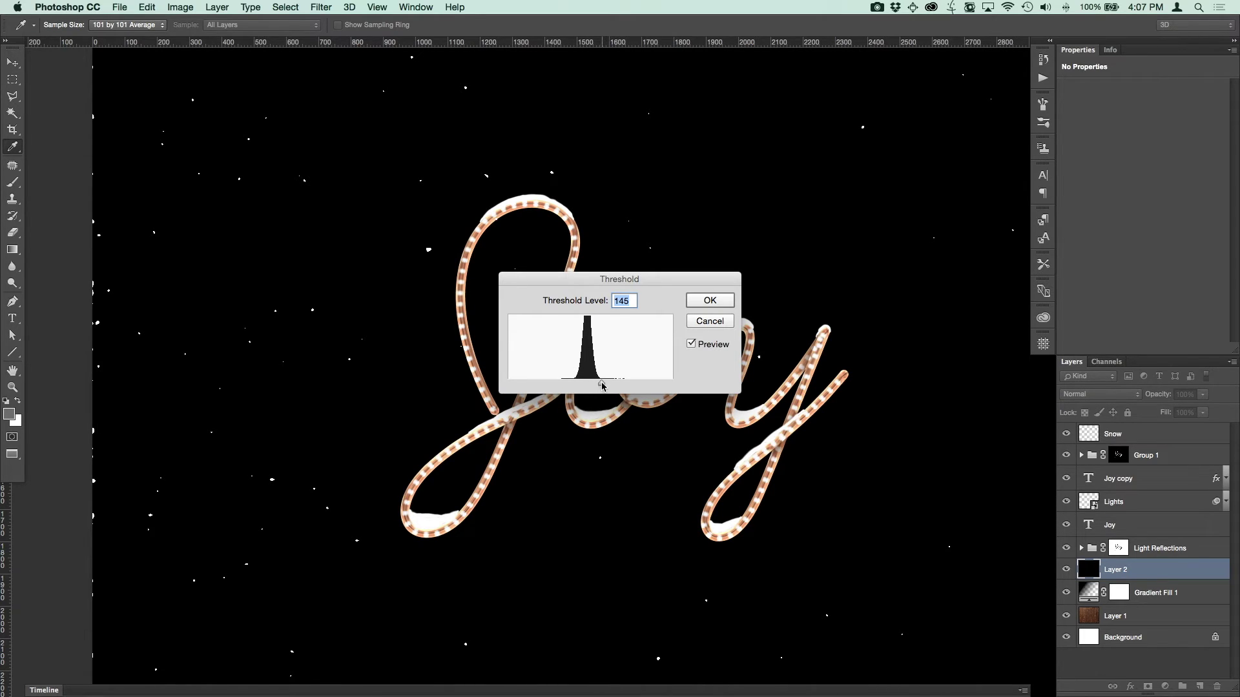
left_click_drag(601, 387, 601, 386)
left_click_drag(672, 283, 693, 316)
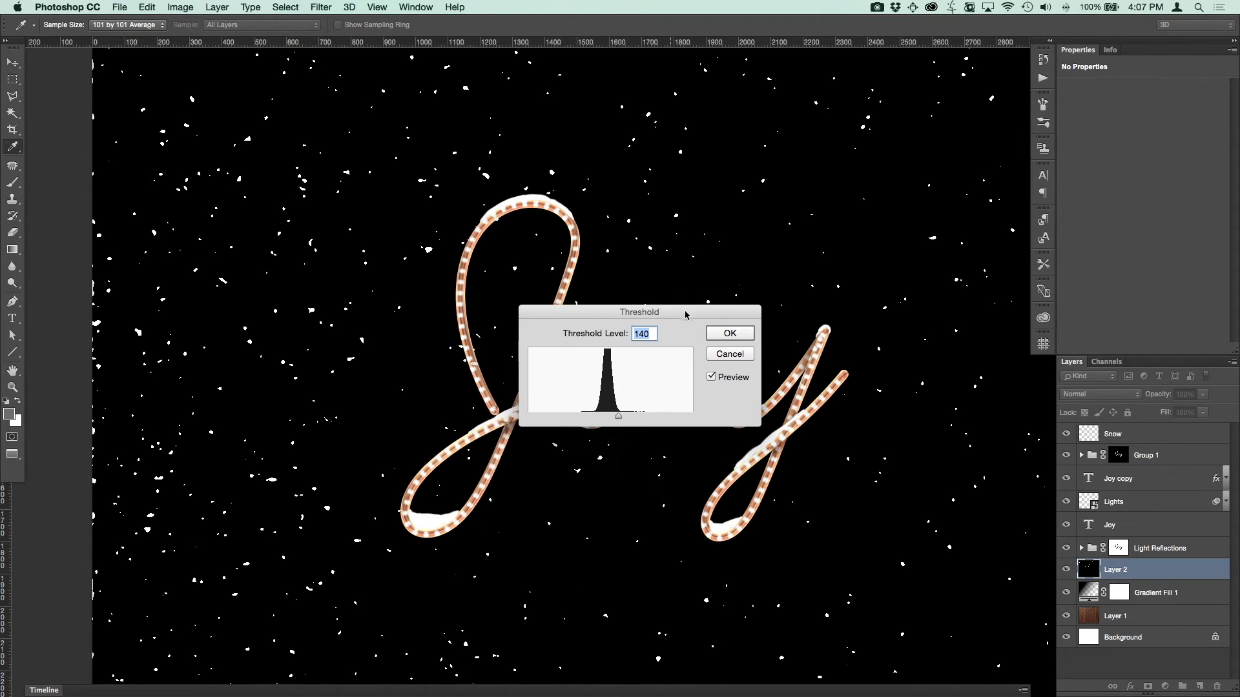
key("super+minus")
left_click_drag(707, 310, 735, 246)
left_click(773, 277)
key("b")
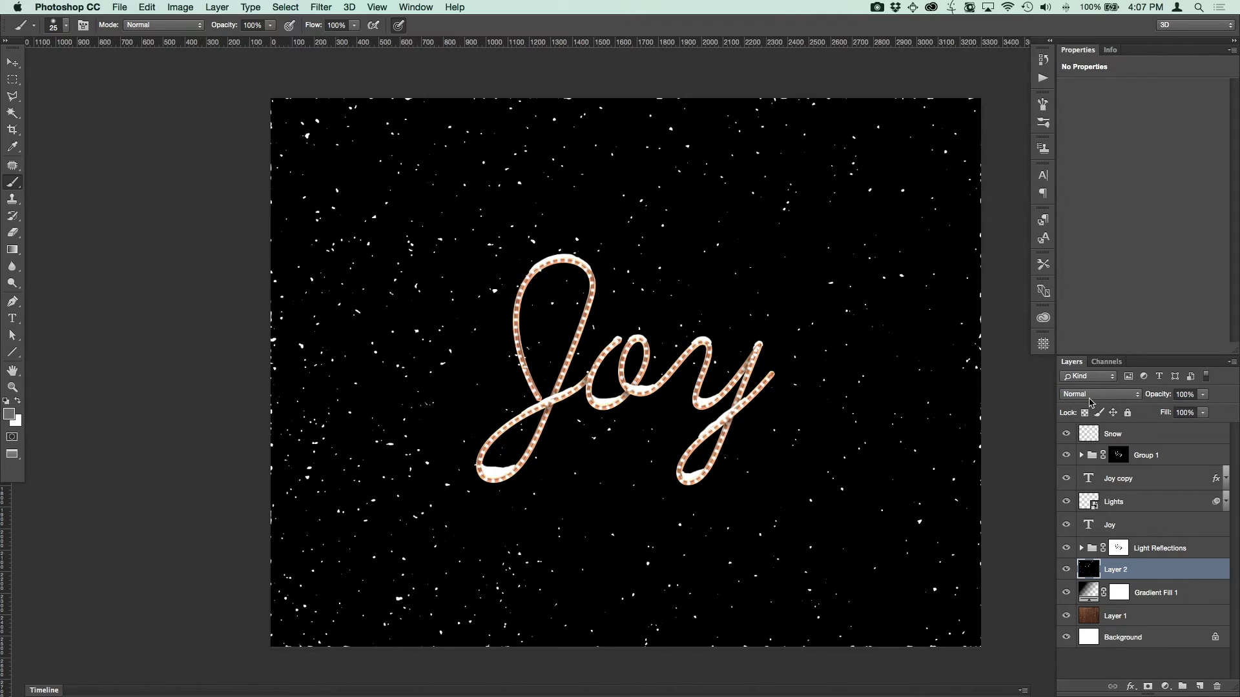
- Set the speckled layer's blend mode to Screen
left_click(1106, 395)
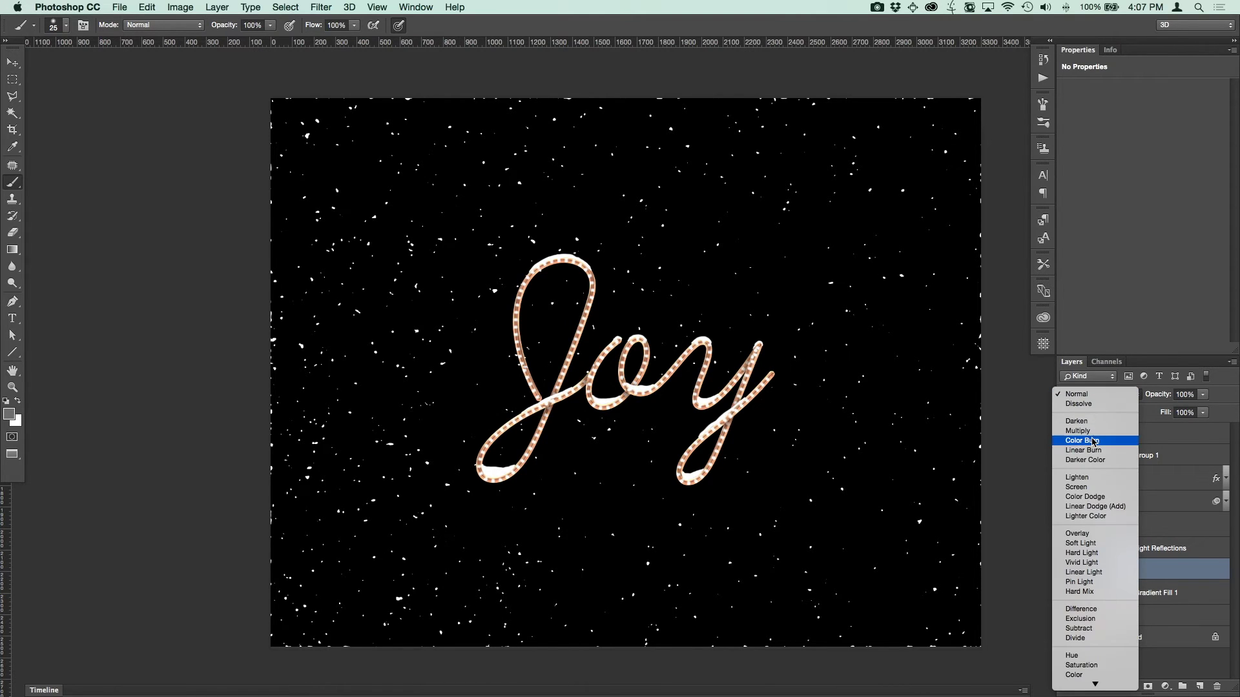
left_click(1096, 489)
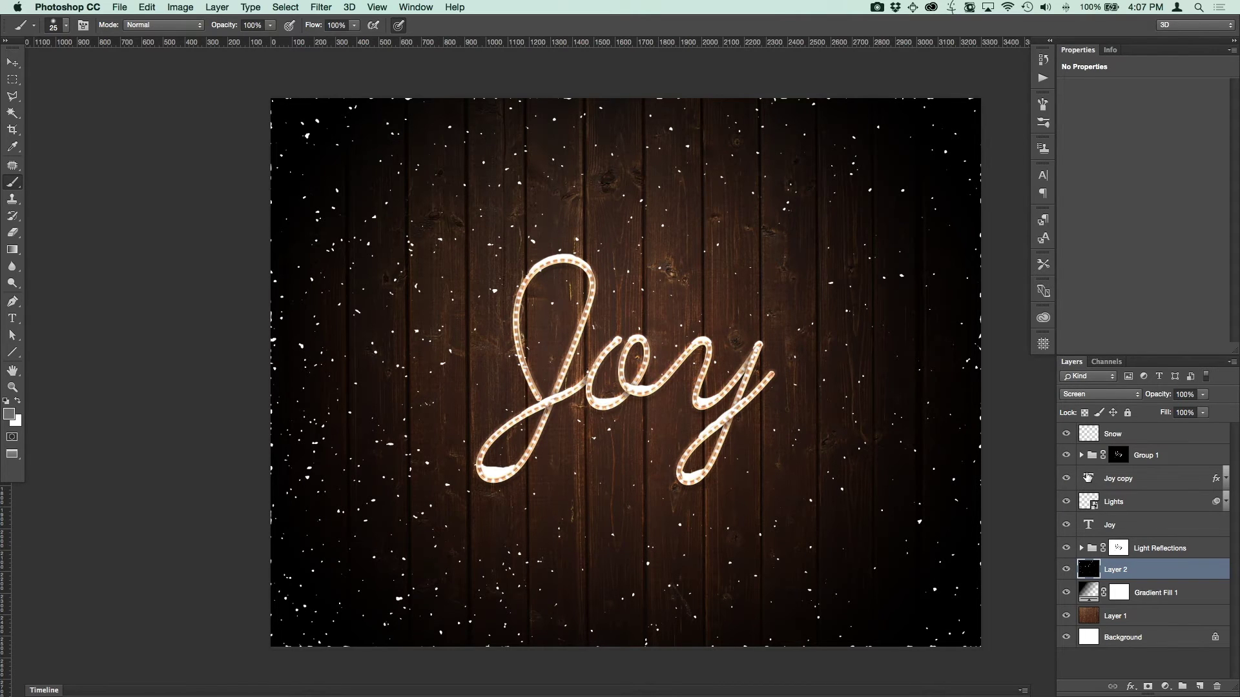
- Duplicate the speckled snow layer and flip the copy horizontally
key("super+equal")
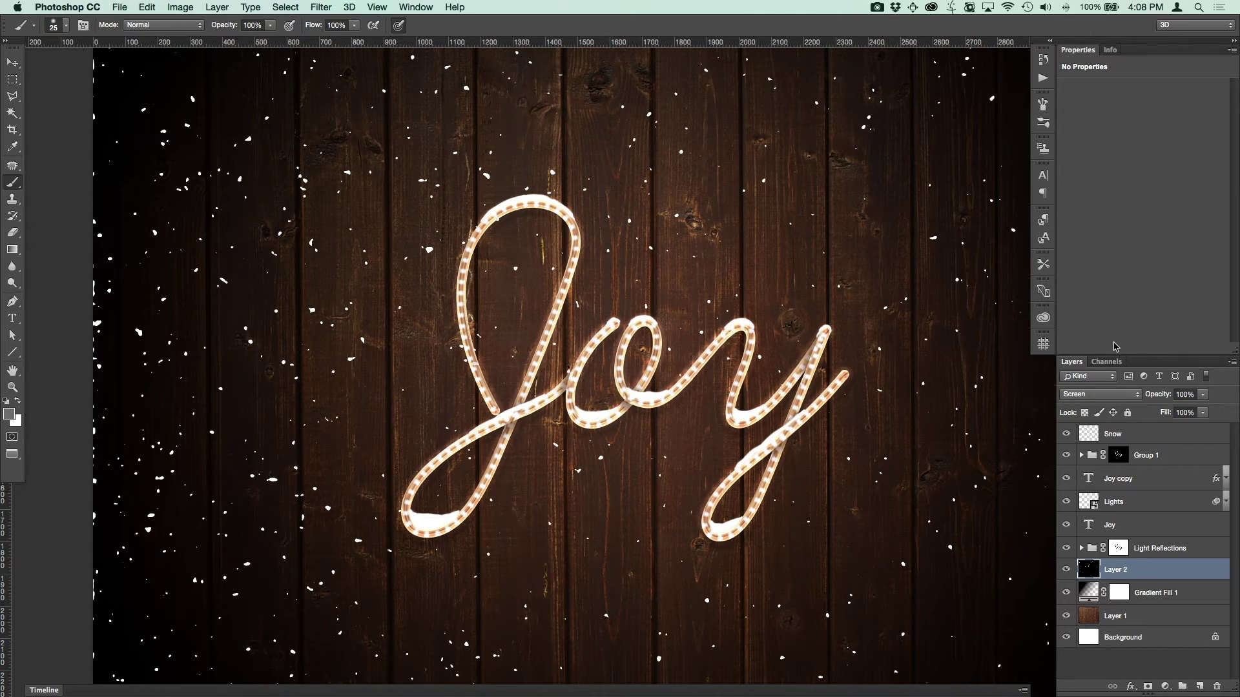
key("super+j")
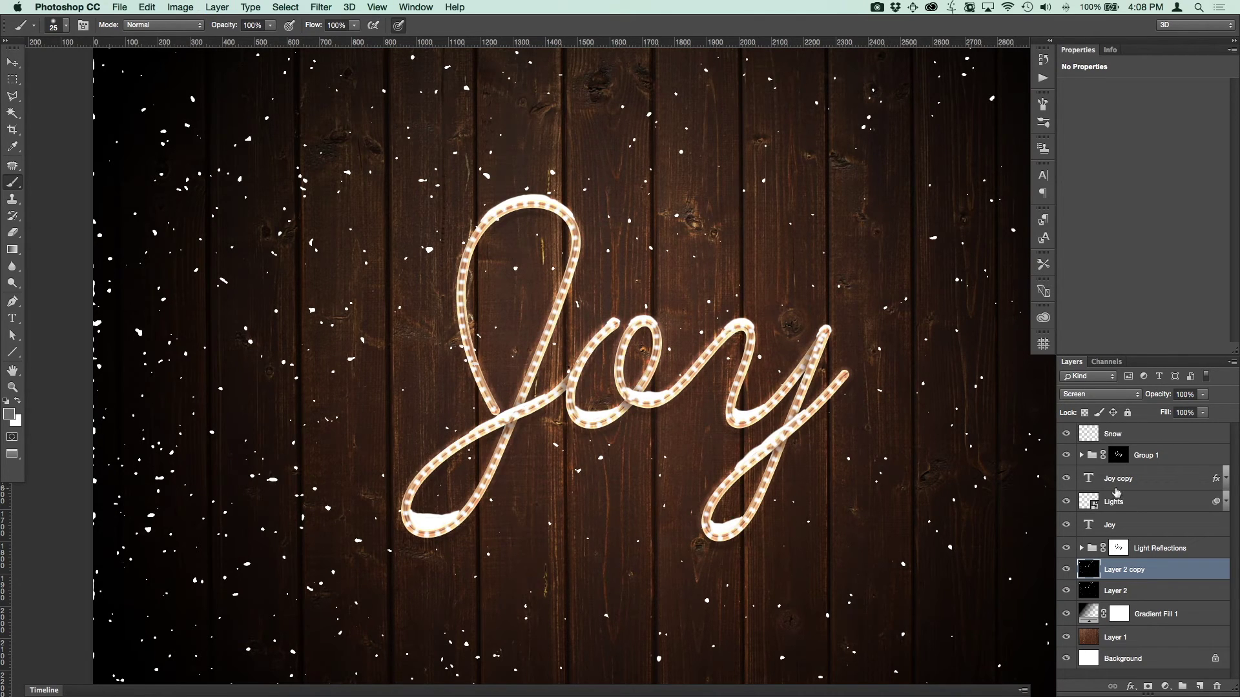
key("super+t")
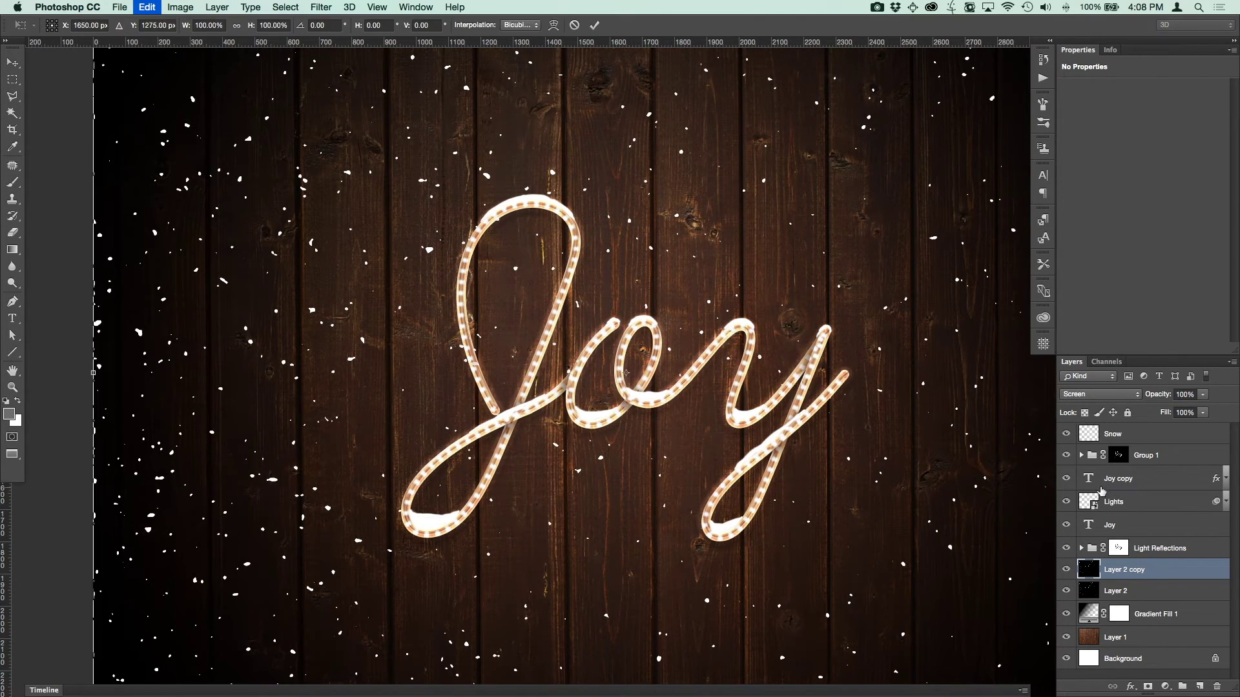
key("super+minus")
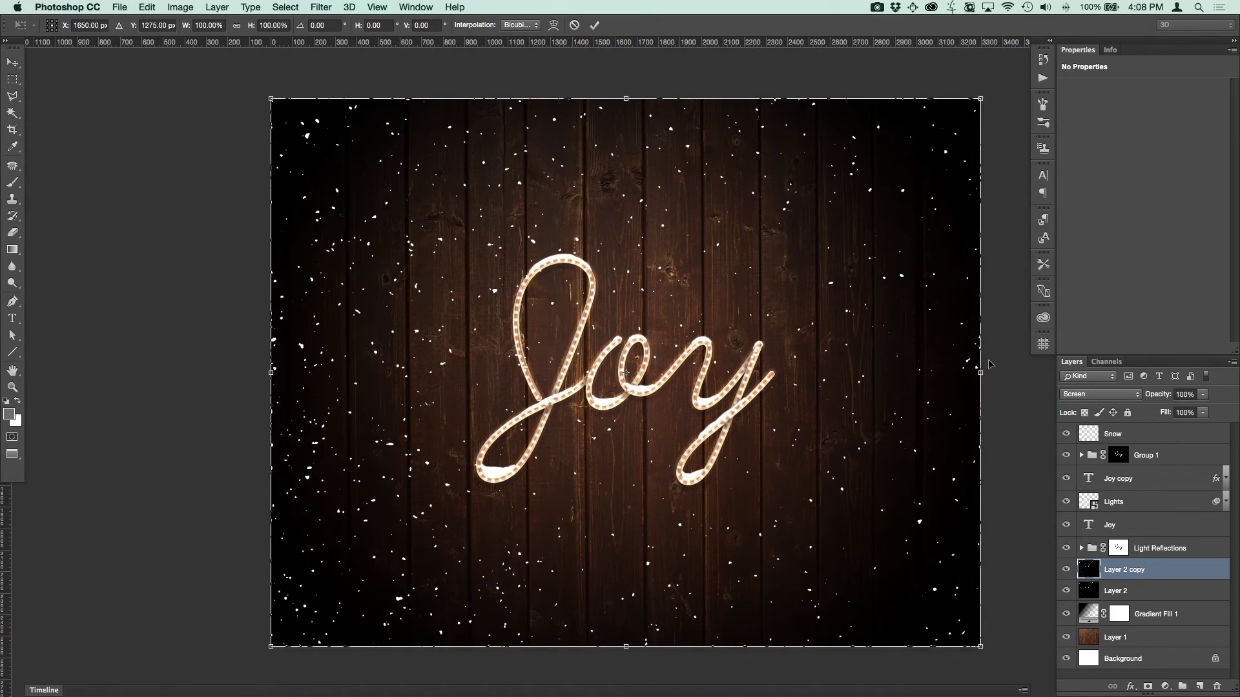
right_click(754, 288)
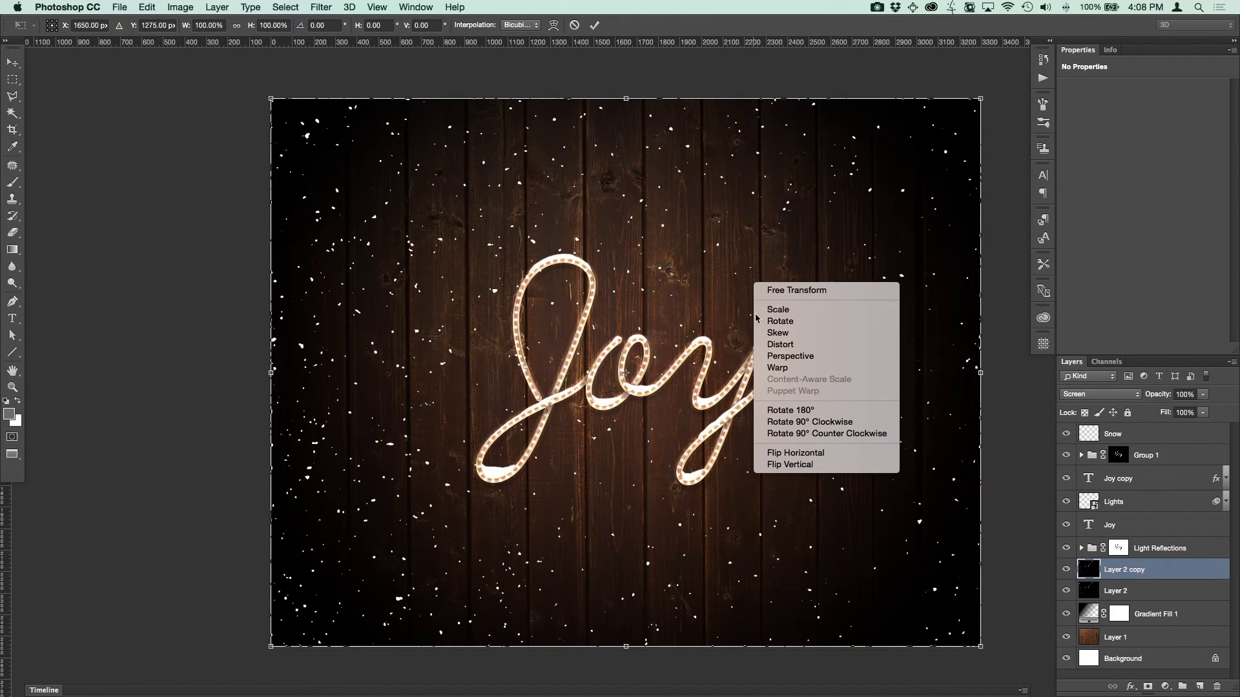
left_click(812, 455)
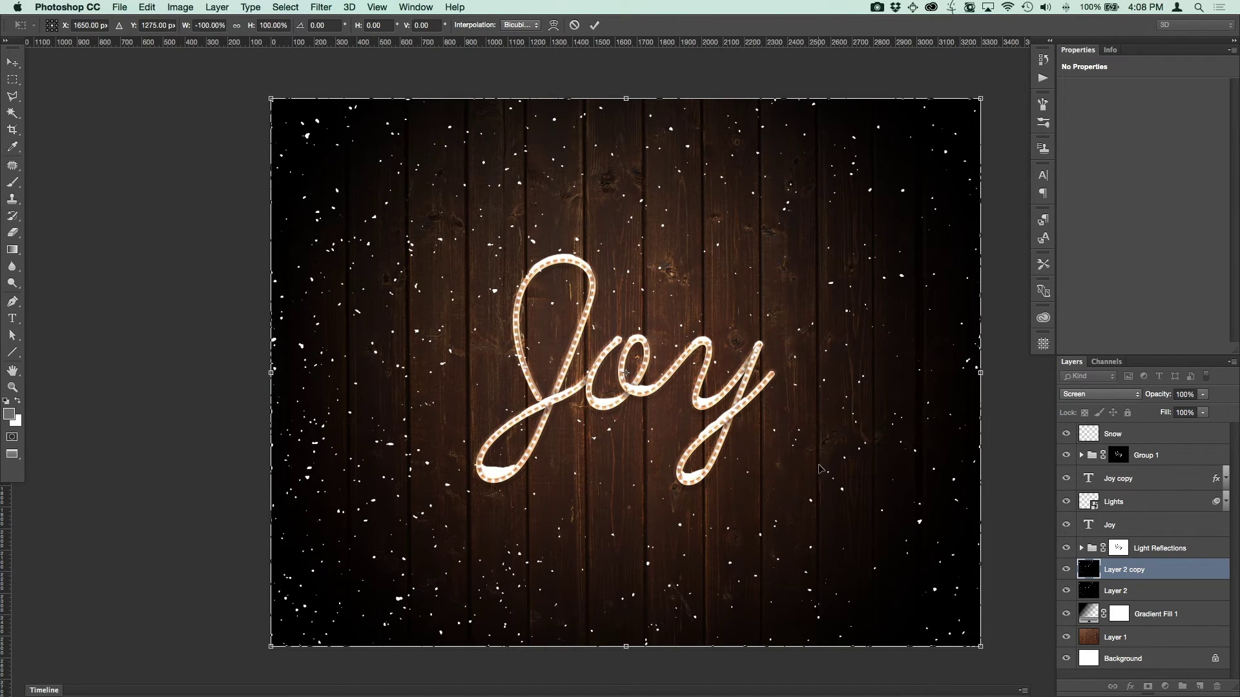
key("Return")
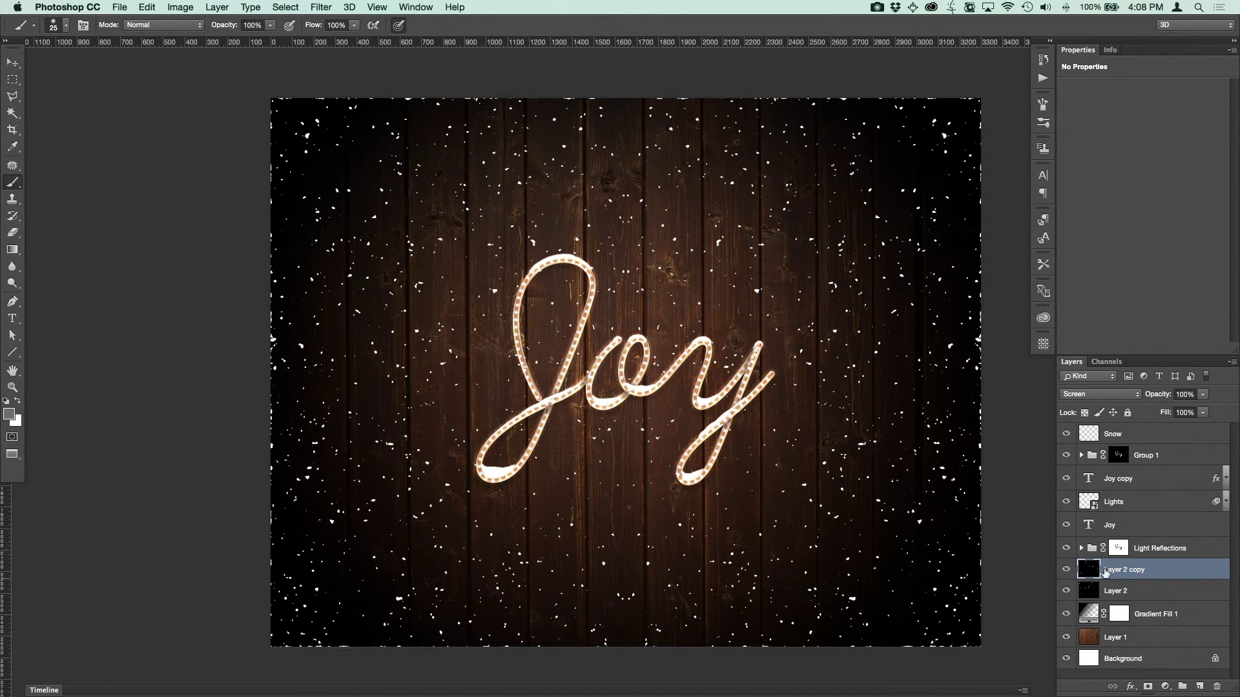
key("super+plus")
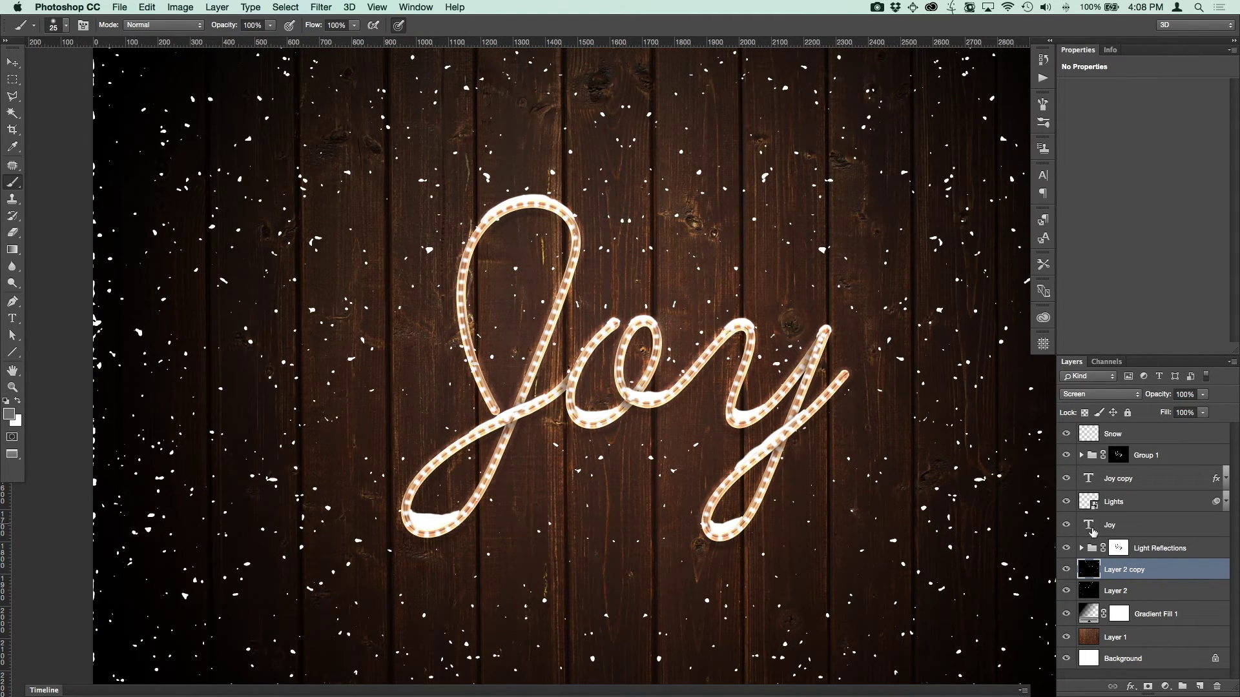
- Apply a Gaussian Blur with a radius of 3 pixels to the flipped snow layer copy
left_click(317, 9)
mouse_move(335, 161)
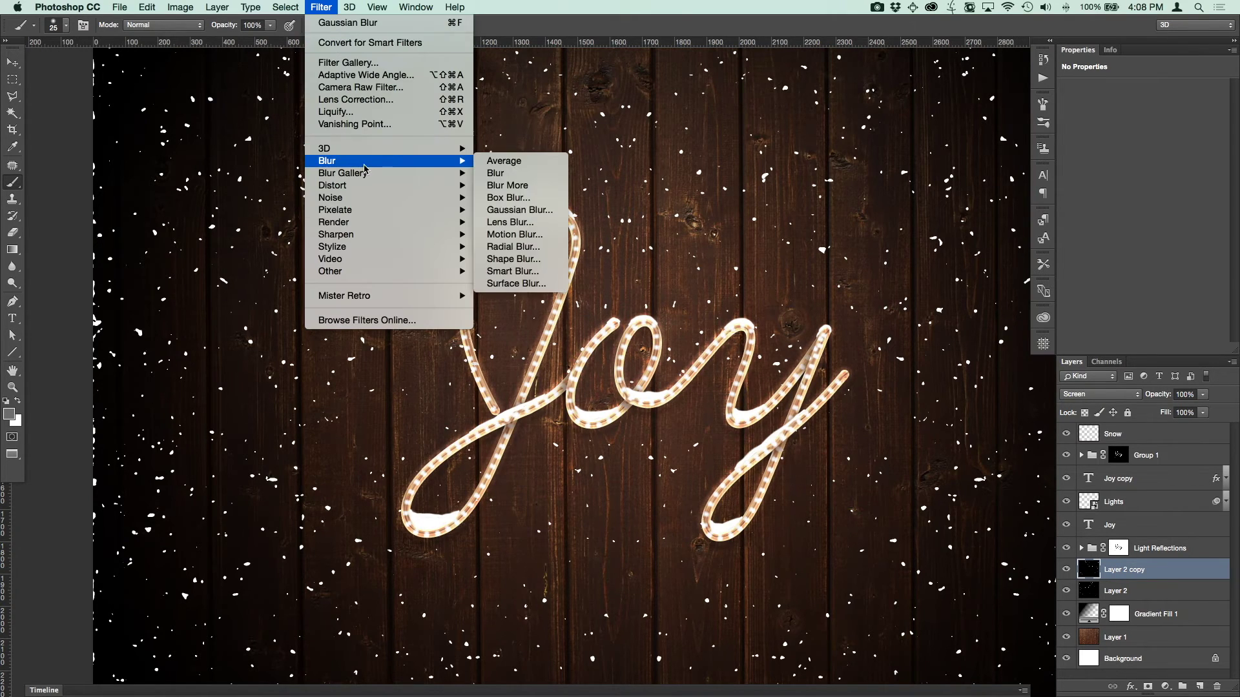
left_click(536, 213)
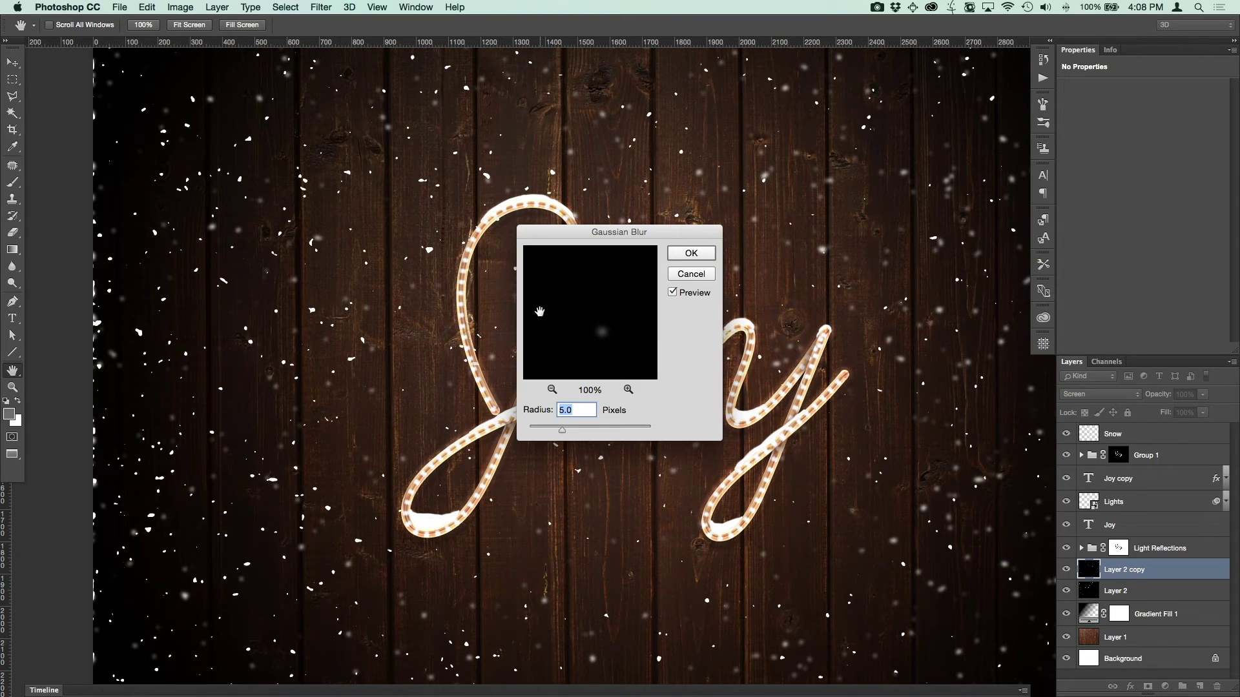
type("4")
type("3")
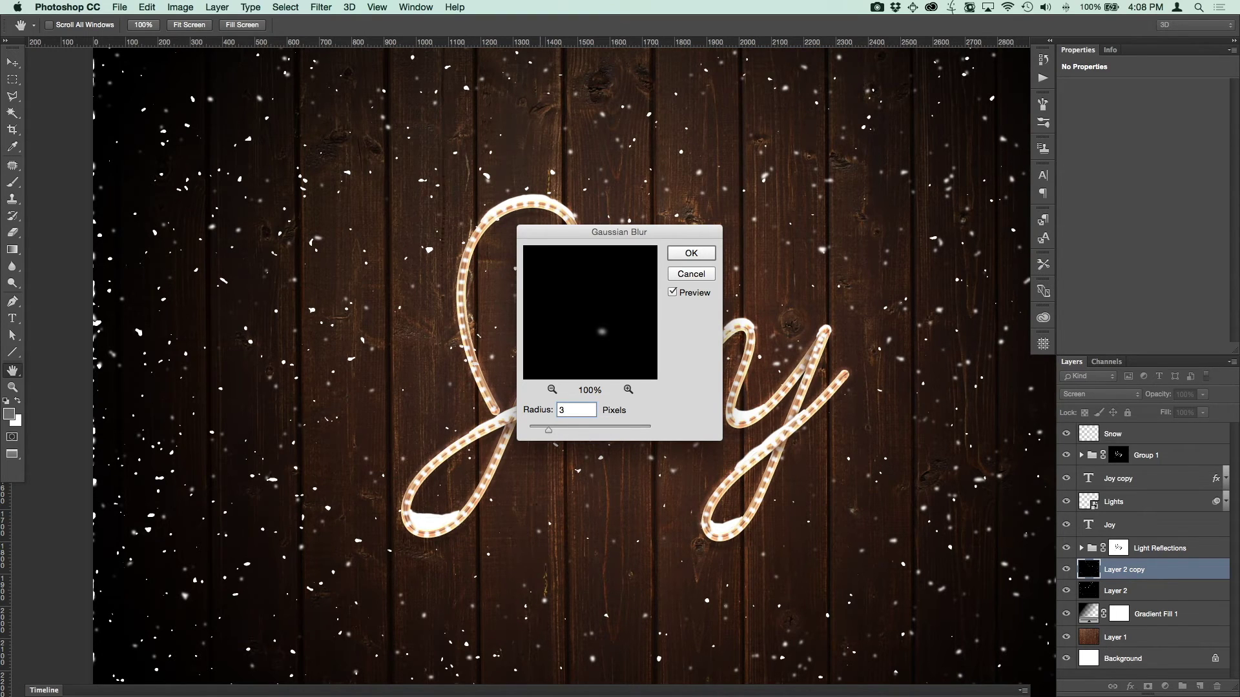
left_click(686, 254)
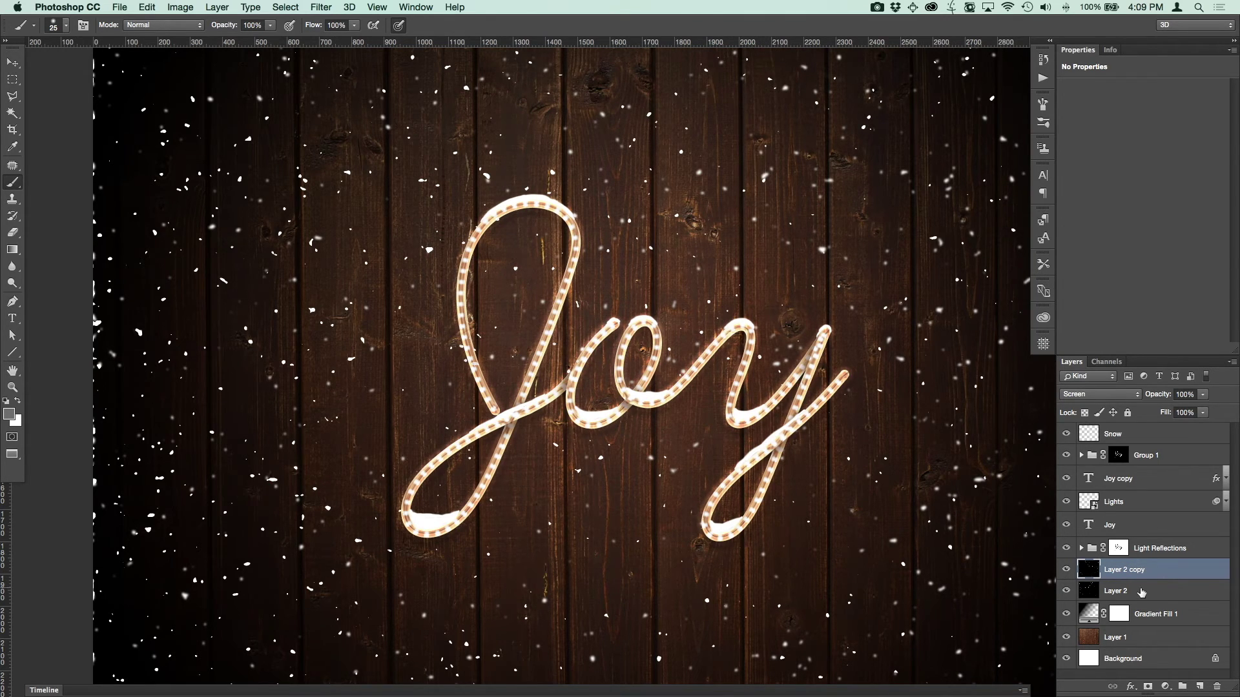
- Apply a Gaussian Blur with a radius of 0.5 pixels to the original snow layer, Layer 2
left_click(1141, 592)
left_click(321, 7)
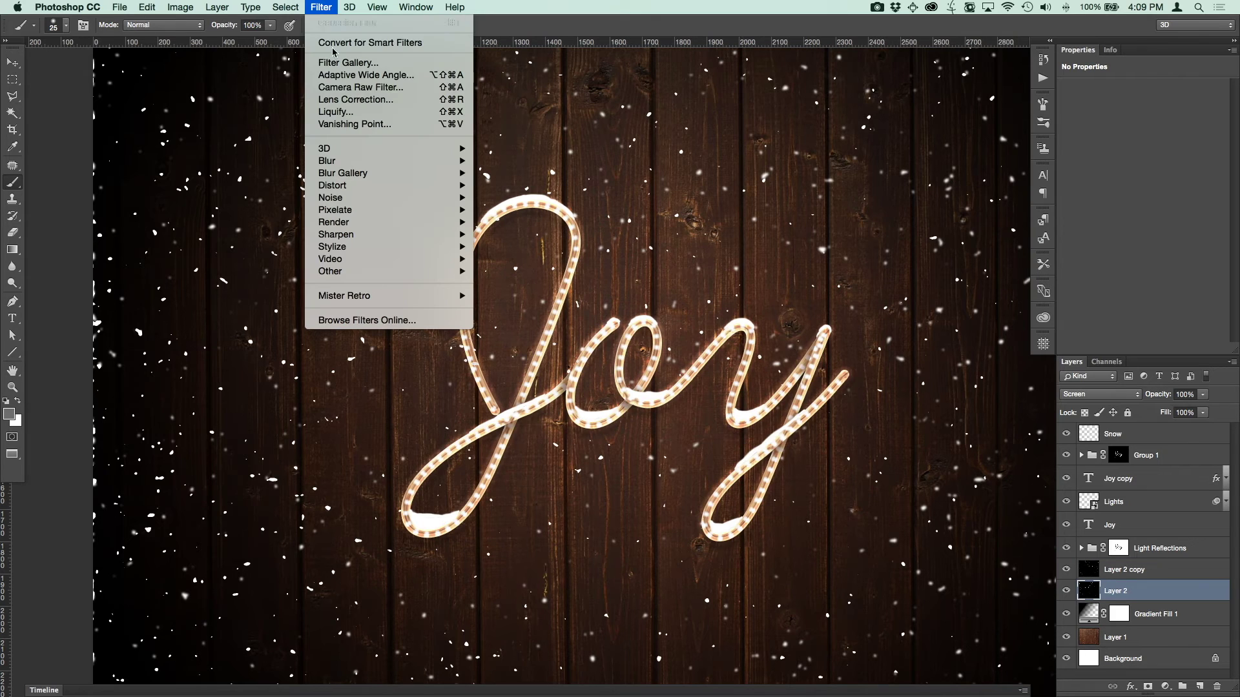
mouse_move(375, 163)
left_click(541, 212)
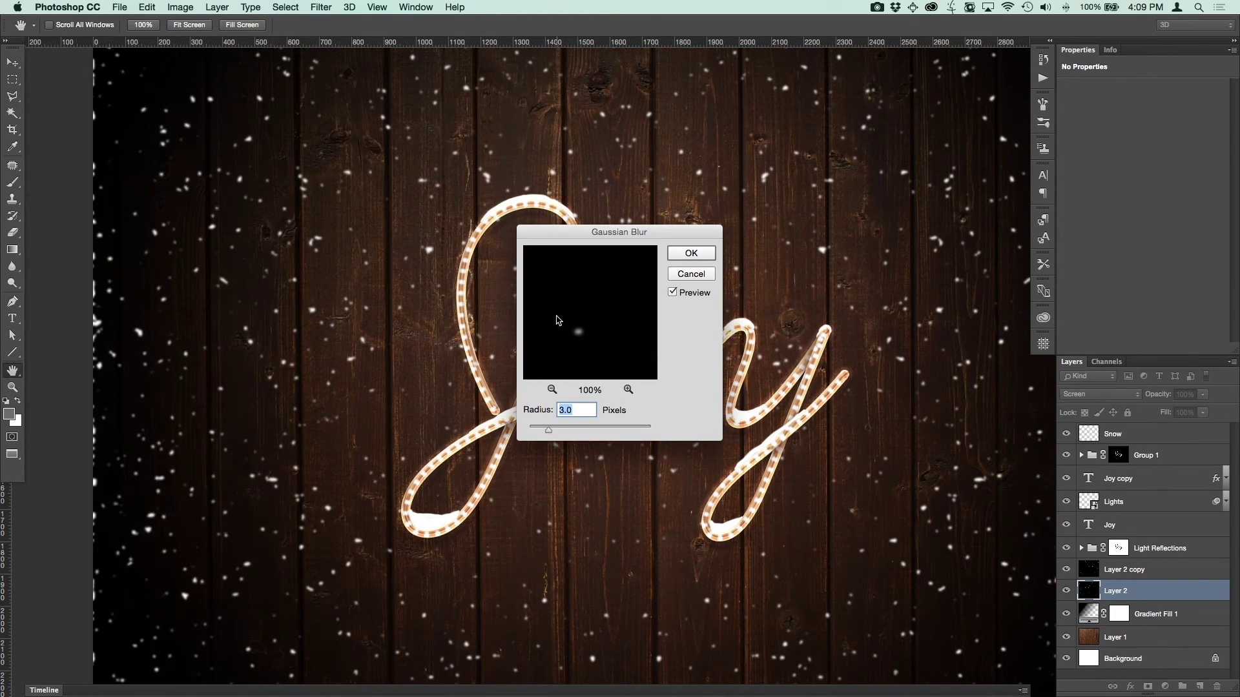
type(".5")
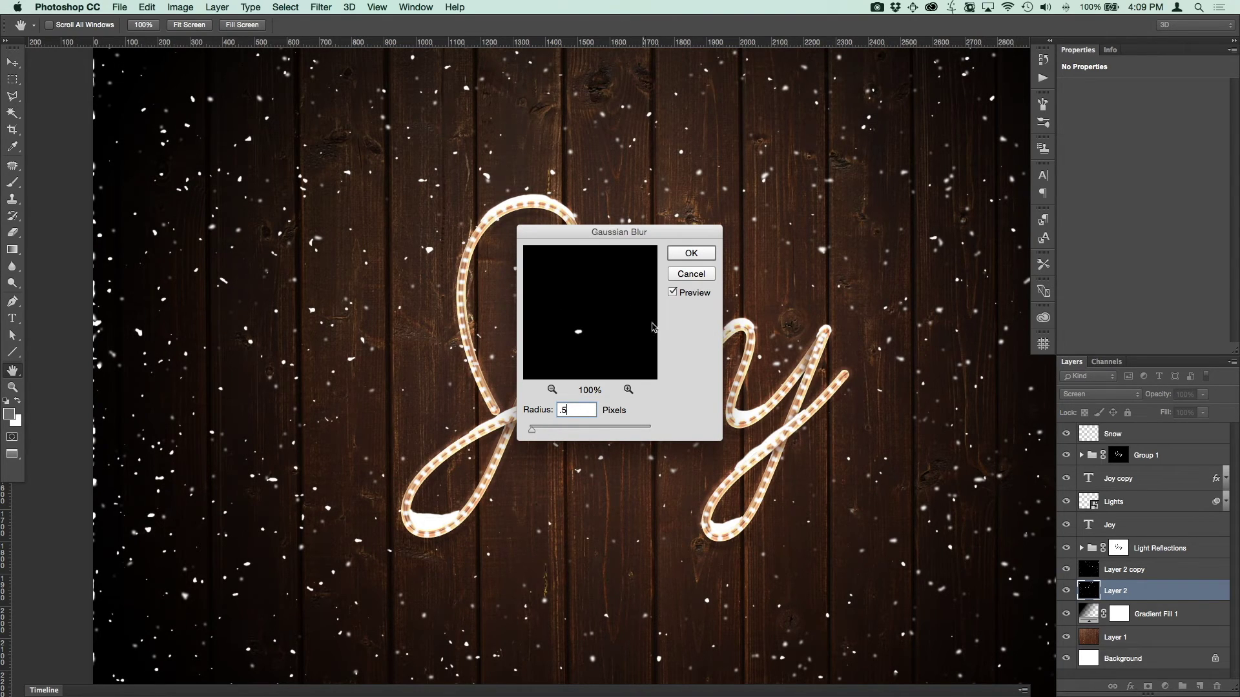
left_click(690, 255)
- Reduce the opacity of both falling-snow layers, Layer 2 and Layer 2 copy, to 60%
key("super+minus")
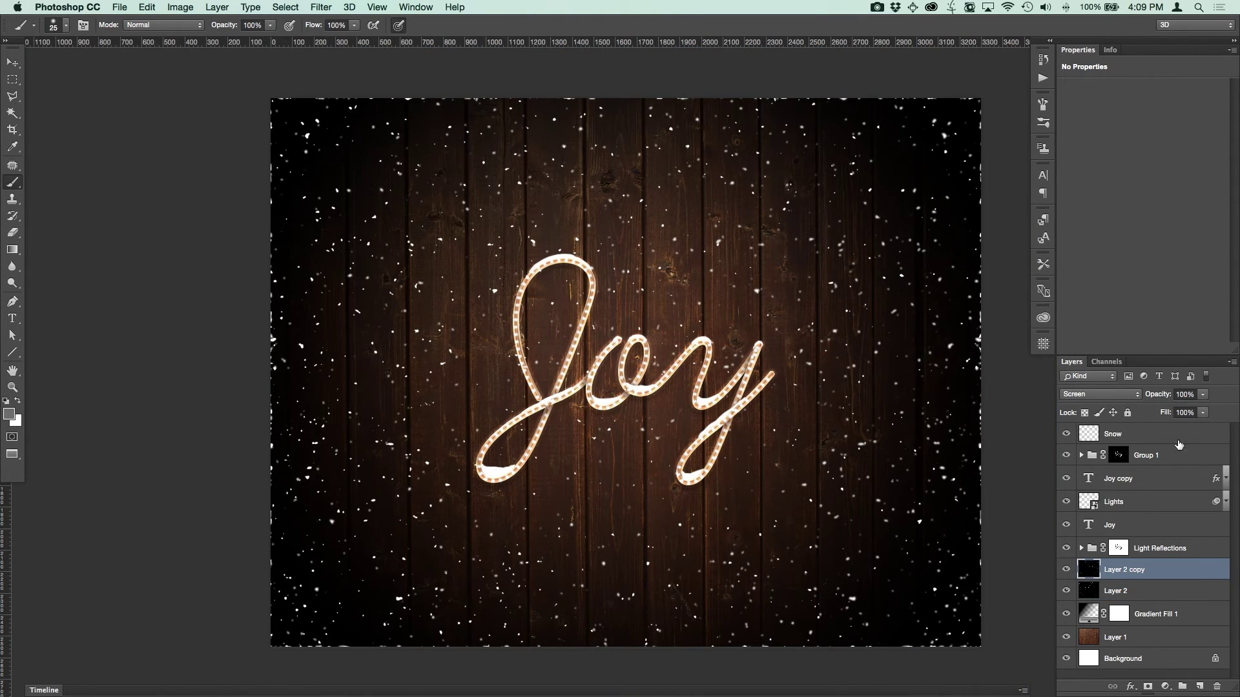
left_click(1158, 571, "shift")
left_click(1179, 394)
type("90")
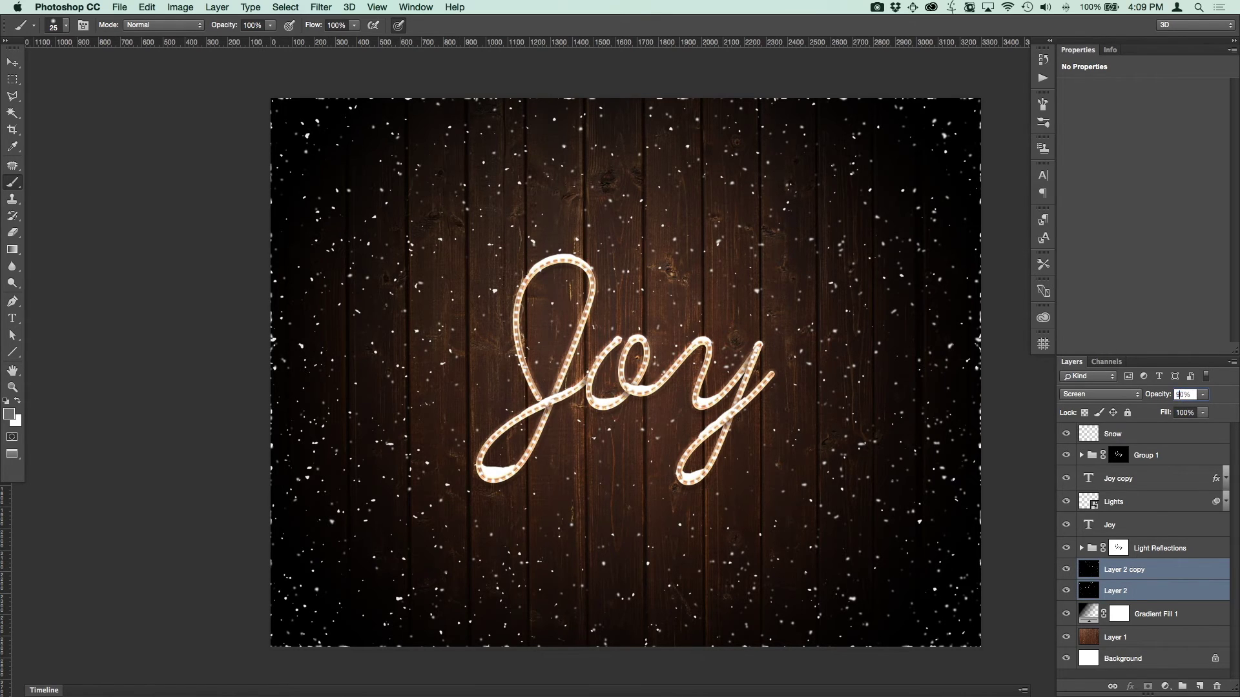
key("shift+Down")
key("Return")
key("super+plus")
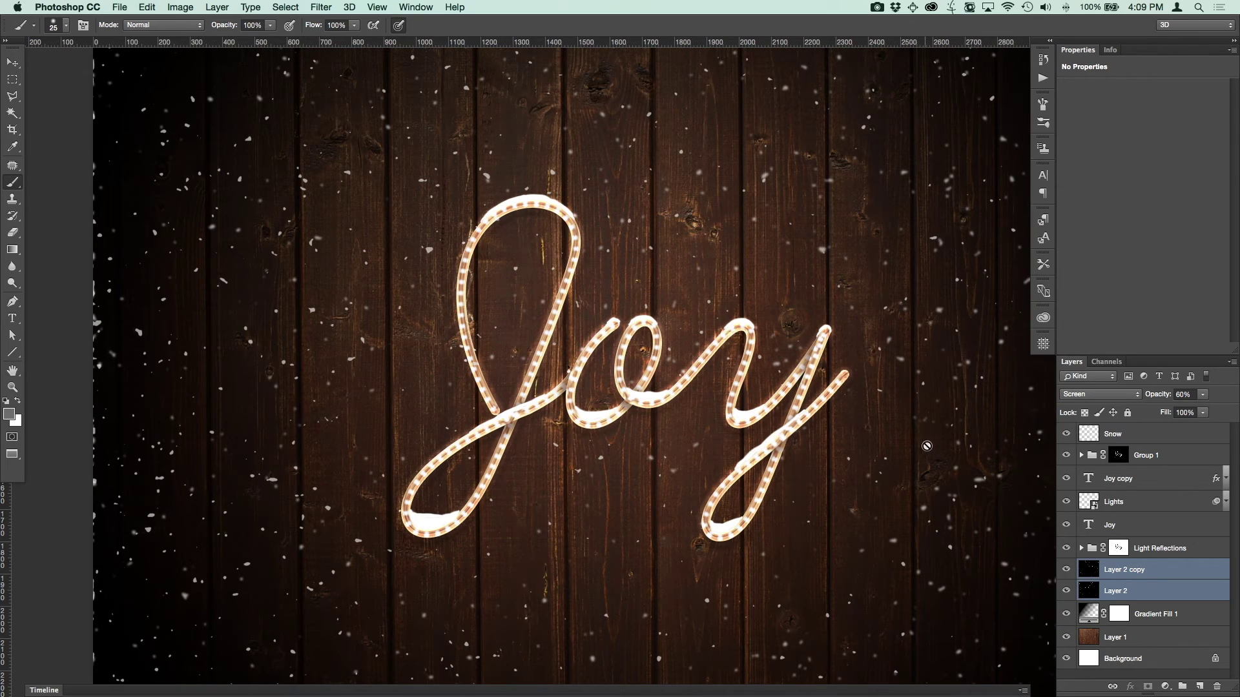
- Stamp all visible layers into a new merged layer above the Snow layer
left_click(1150, 436)
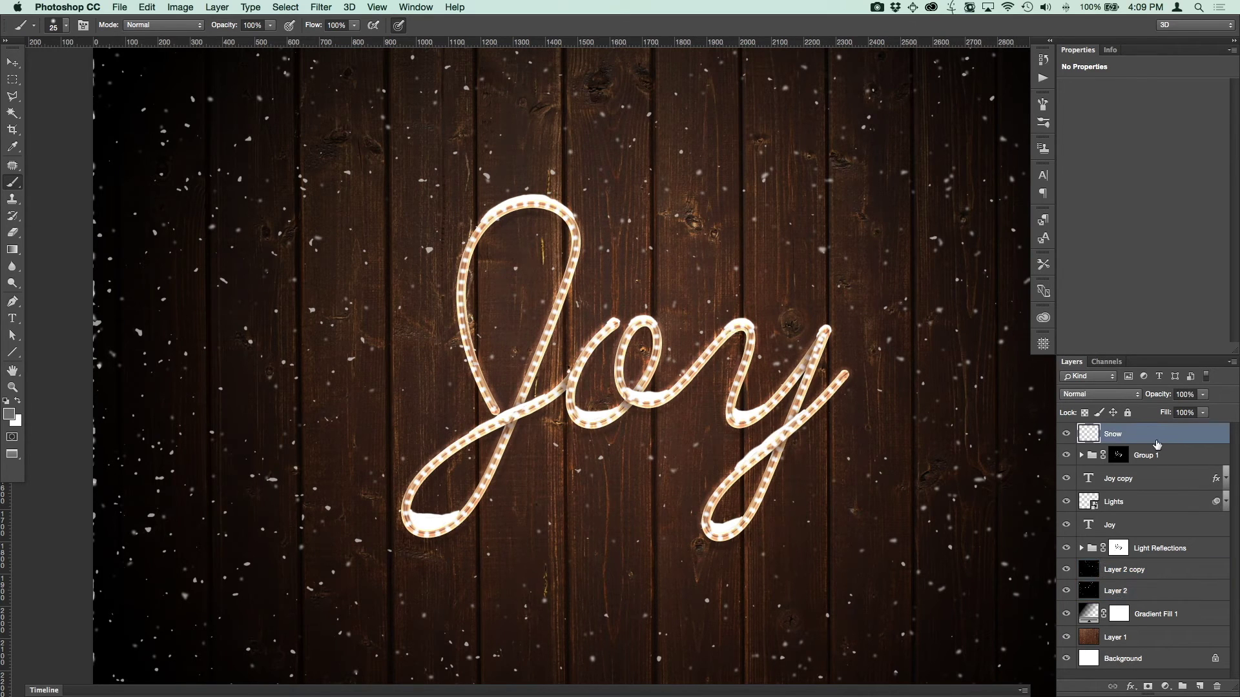
key("super+minus")
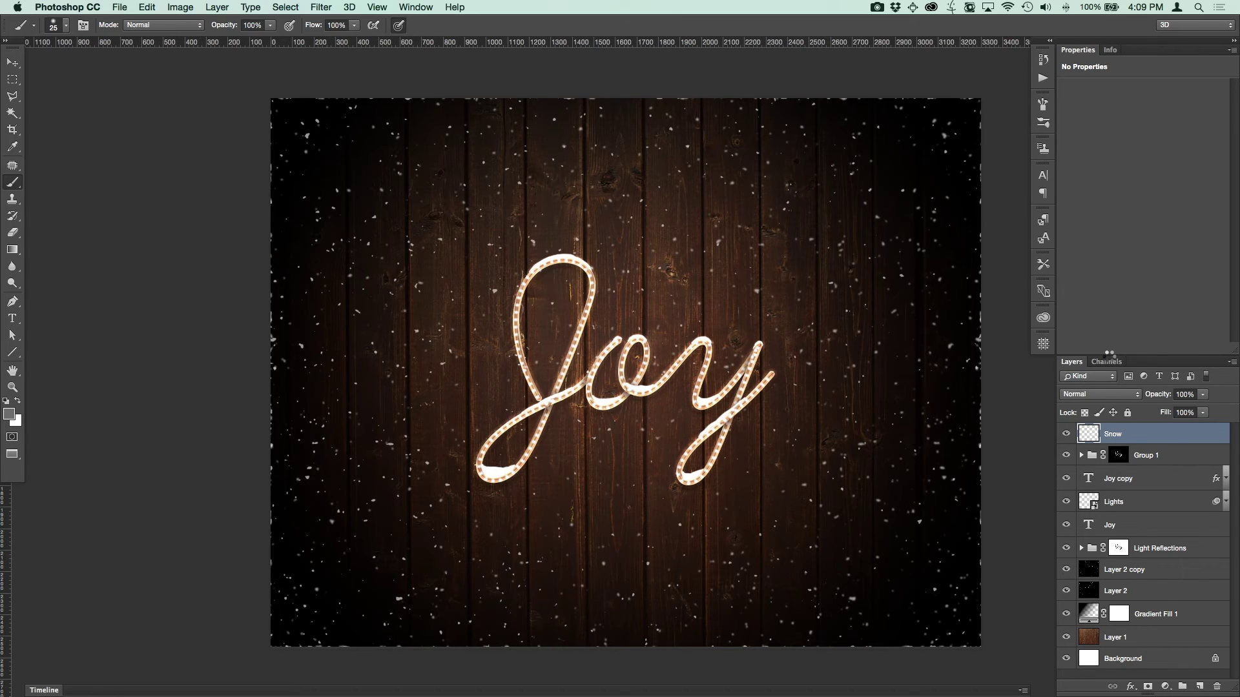
key("super+alt+shift+e")
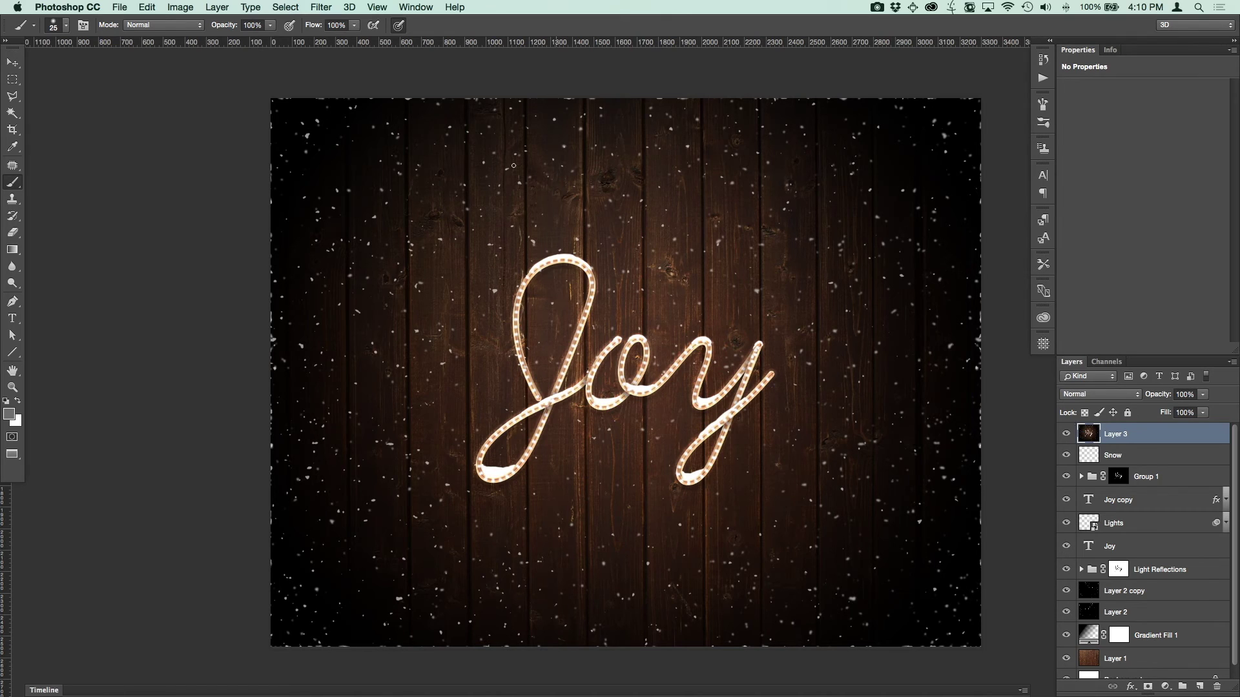
- Start an Iris Blur on the merged layer, enlarge its ellipse towards the image edges and pull the sharp zone slightly inward
left_click(321, 7)
mouse_move(384, 175)
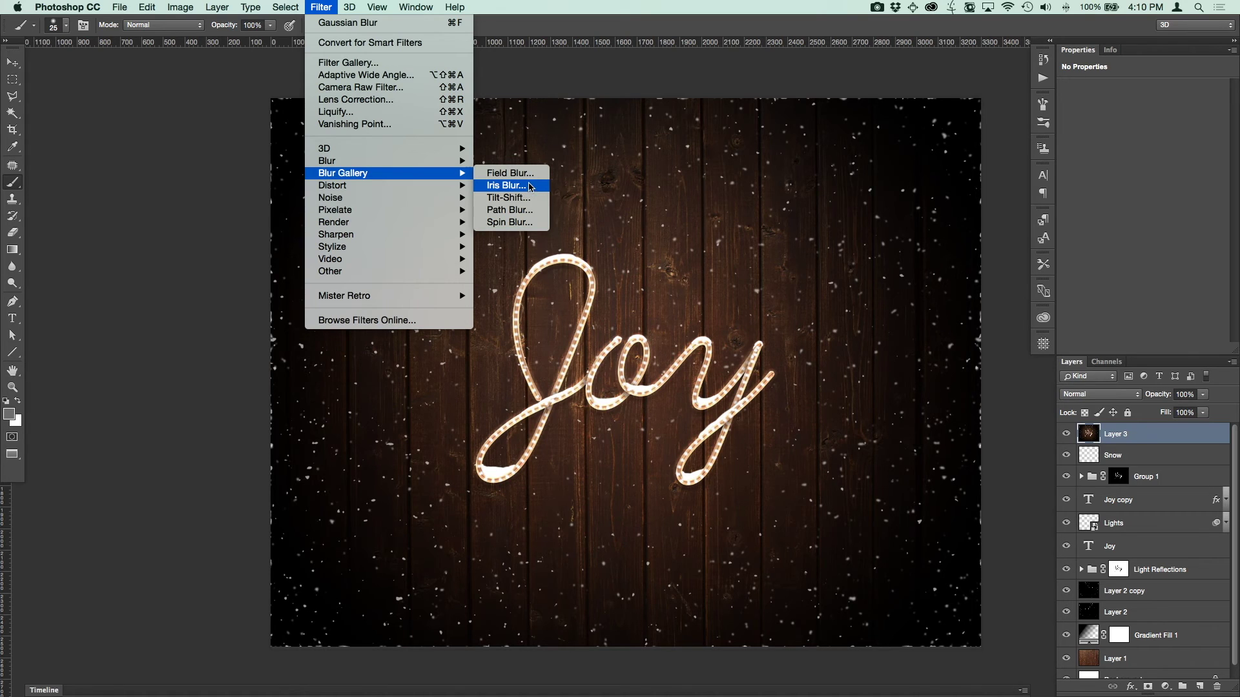
left_click(527, 187)
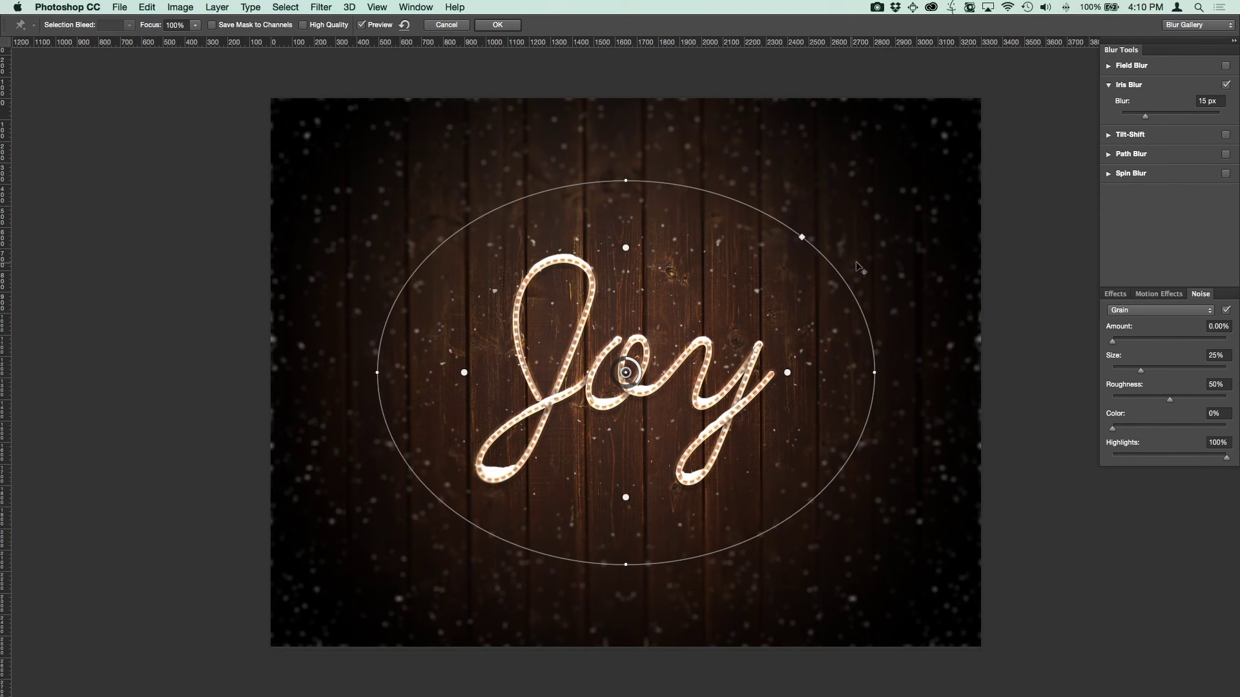
left_click_drag(851, 252, 893, 227)
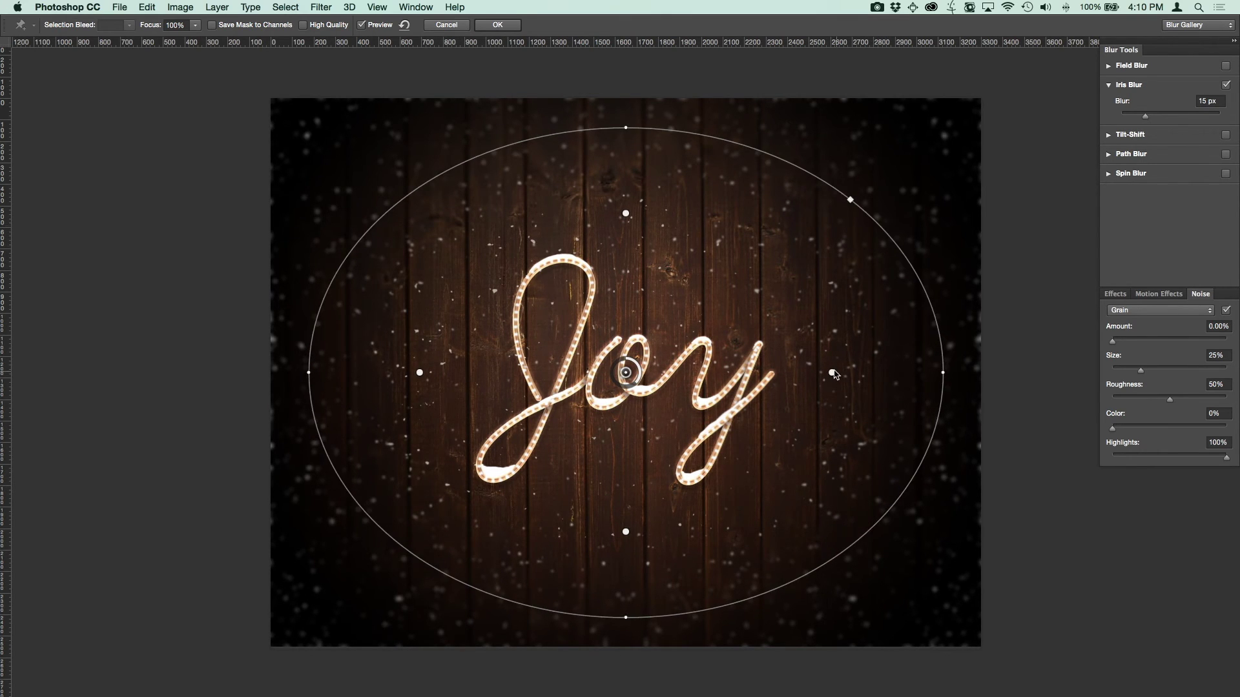
left_click_drag(833, 373, 818, 373)
- Set the Iris Blur amount to 12 px and apply it to the merged layer
mouse_move(639, 385)
left_mouse_down()
mouse_move(612, 379)
mouse_move(628, 403)
left_mouse_up()
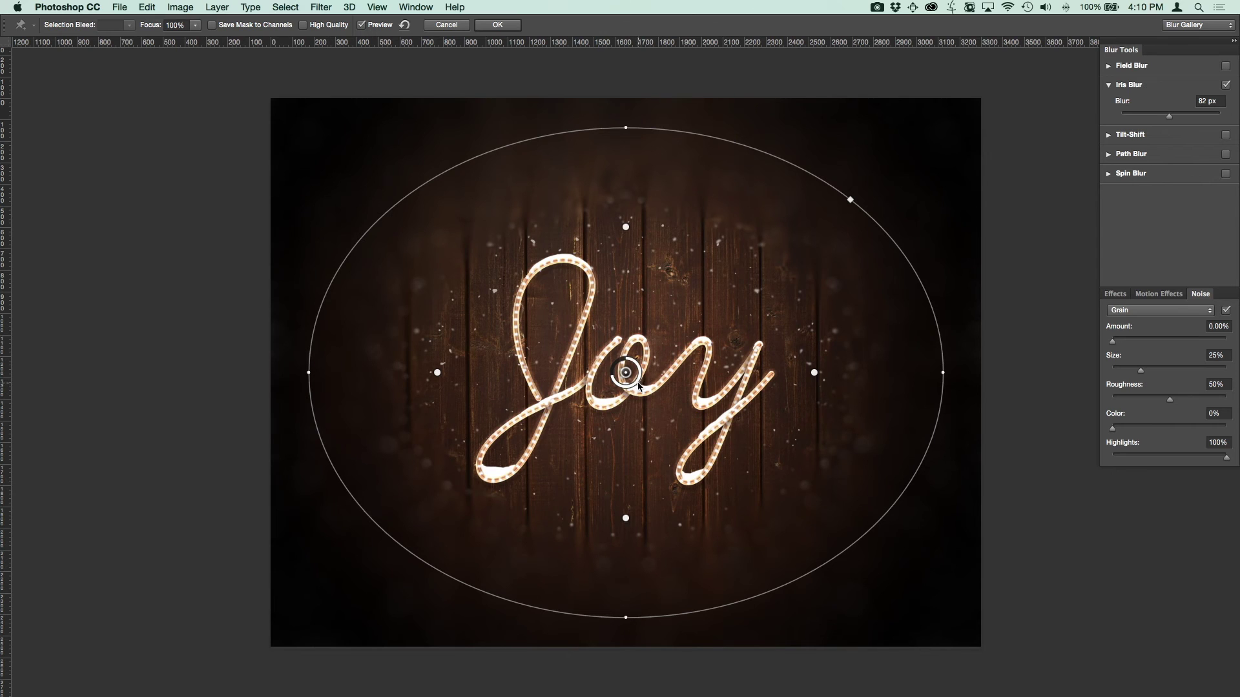
left_click_drag(631, 363, 630, 384)
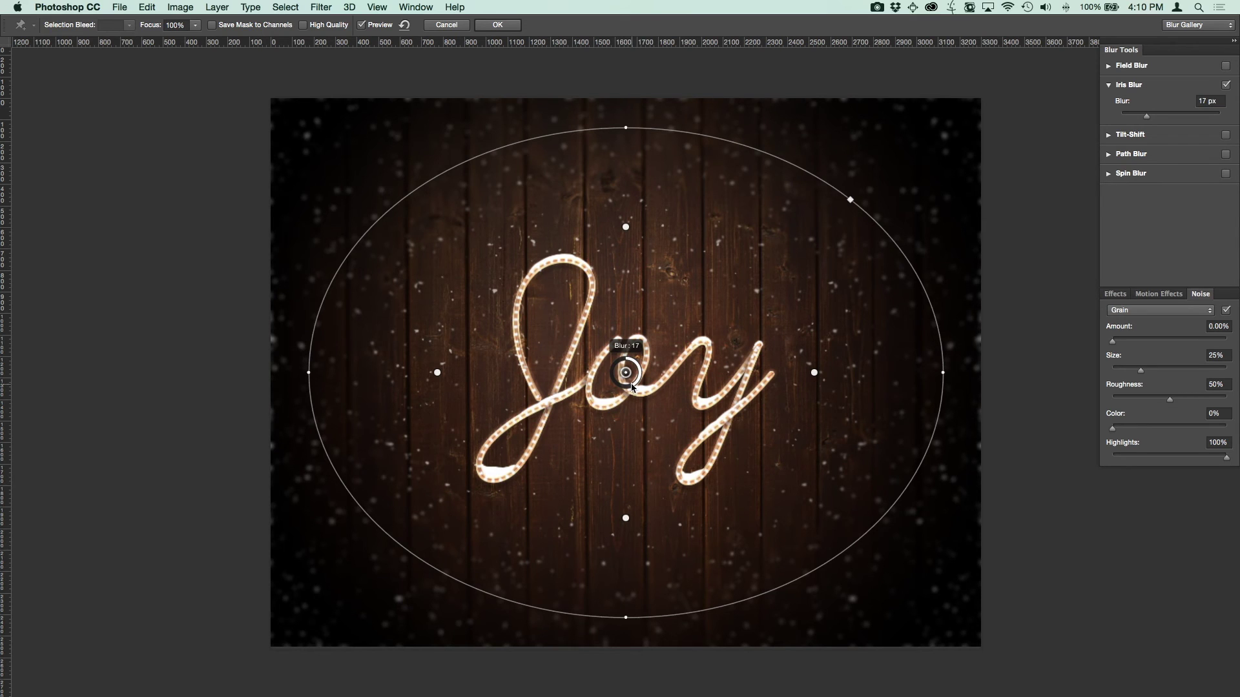
left_click_drag(632, 386, 638, 380)
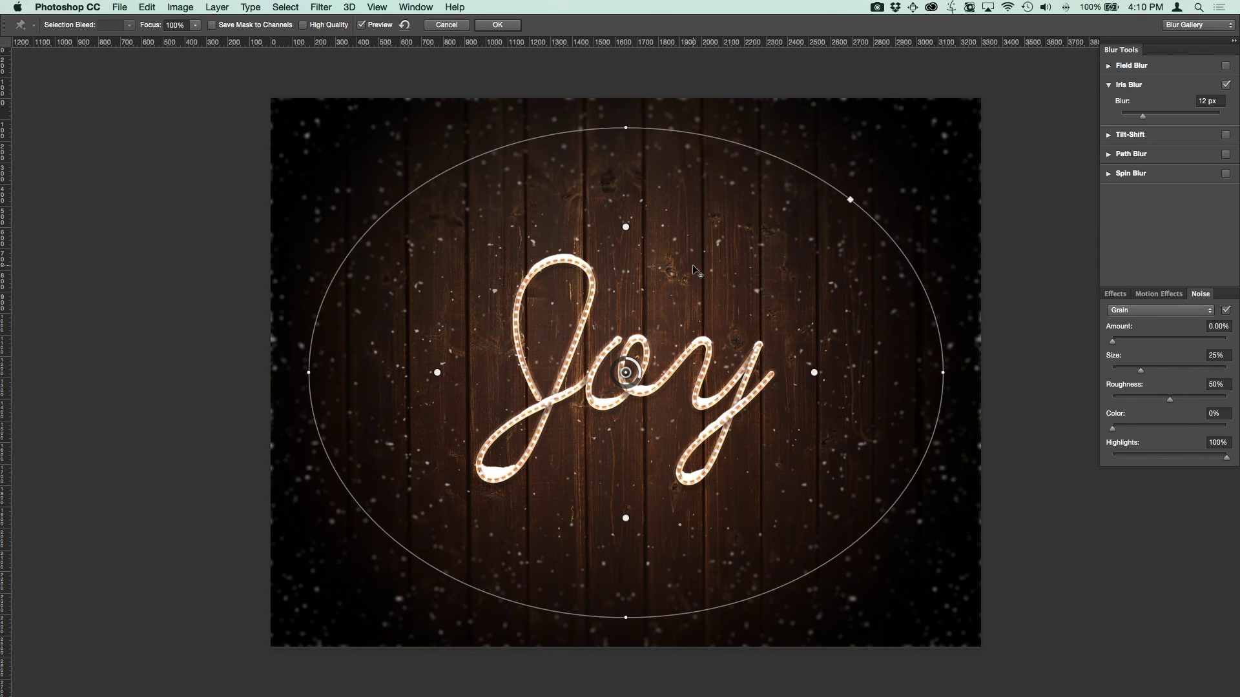
key("Return")
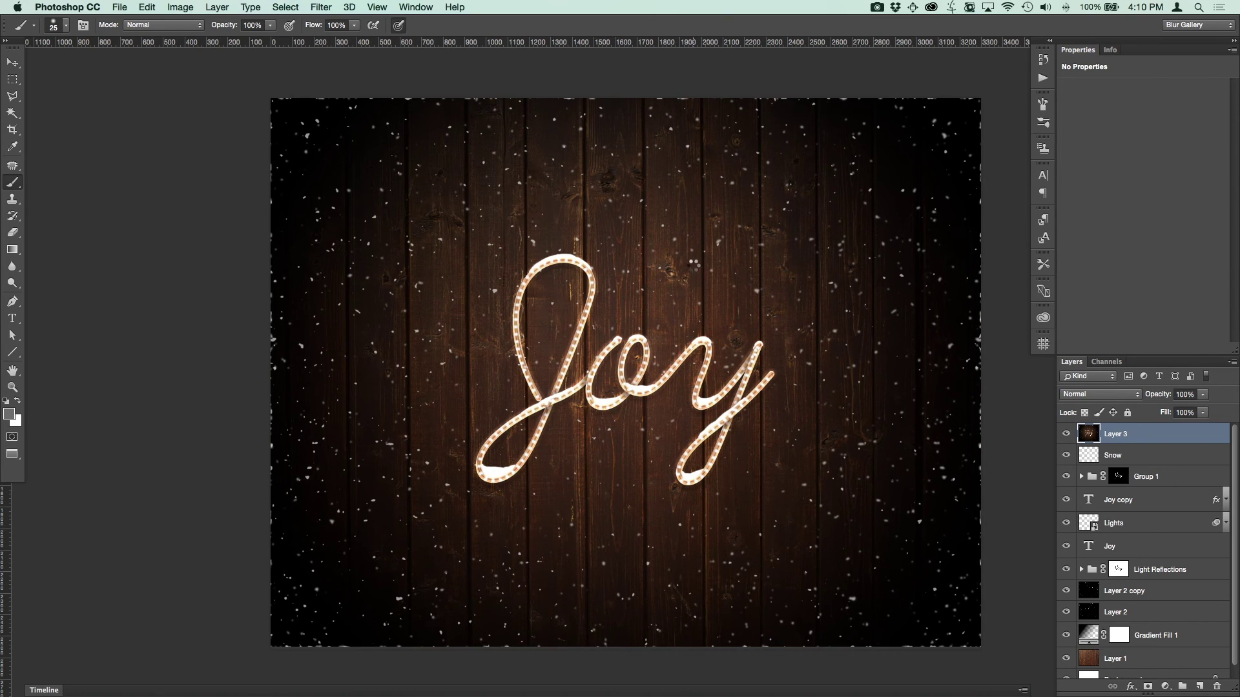